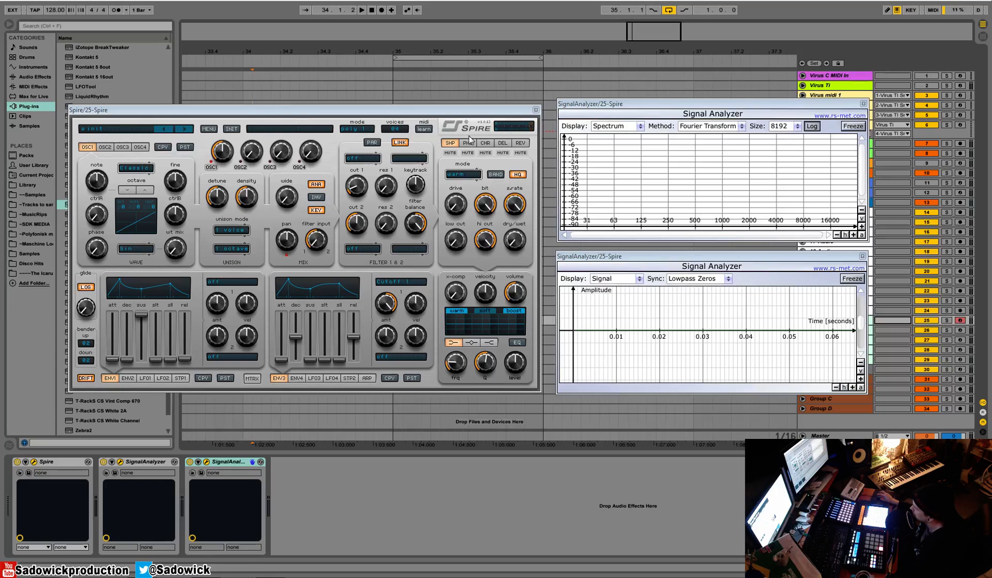
Turn oscillator 1's wt mix fully up for a sine wave and set the shaper mode to soft.
{"action": "left_click_drag", "start_coordinate": [177, 251], "coordinate": [177, 99]}
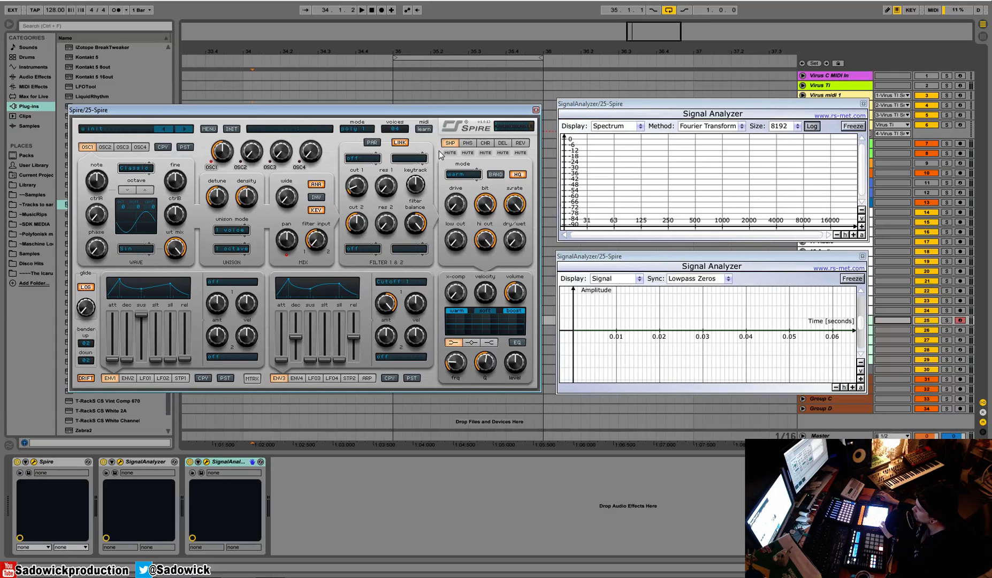
{"action": "mouse_move", "coordinate": [610, 137]}
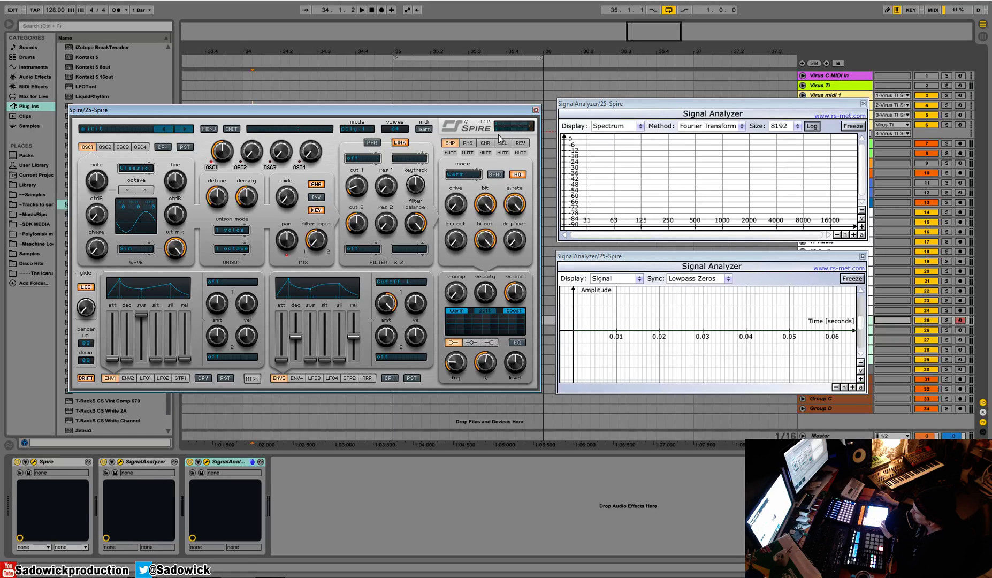
{"action": "left_click", "coordinate": [471, 171]}
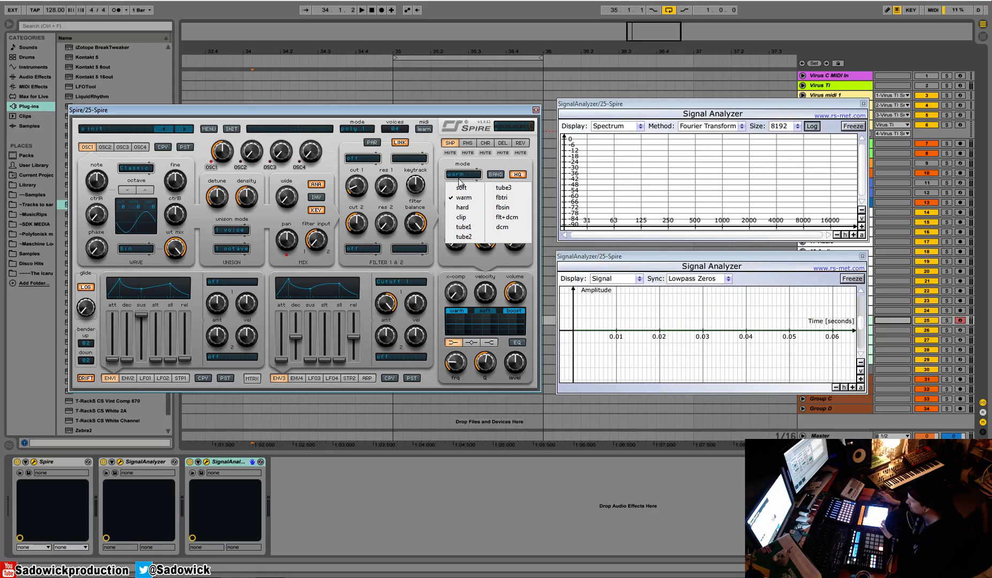
{"action": "left_click", "coordinate": [468, 188]}
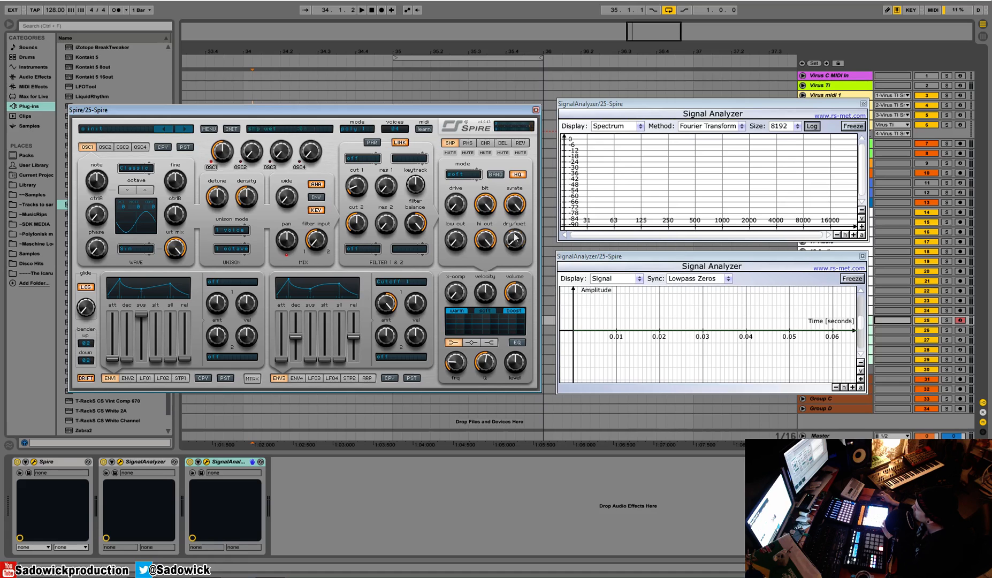
Sweep the shaper's dry/wet down to 0 and back to fully wet, and raise its drive to about three quarters.
{"action": "left_click_drag", "start_coordinate": [516, 240], "coordinate": [502, 411]}
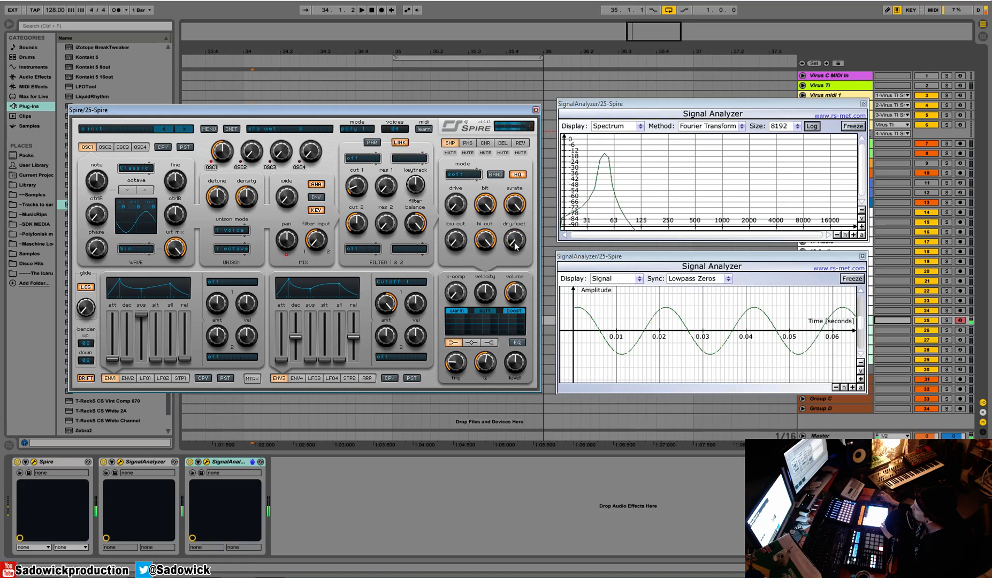
{"action": "left_click_drag", "start_coordinate": [516, 245], "coordinate": [531, 67]}
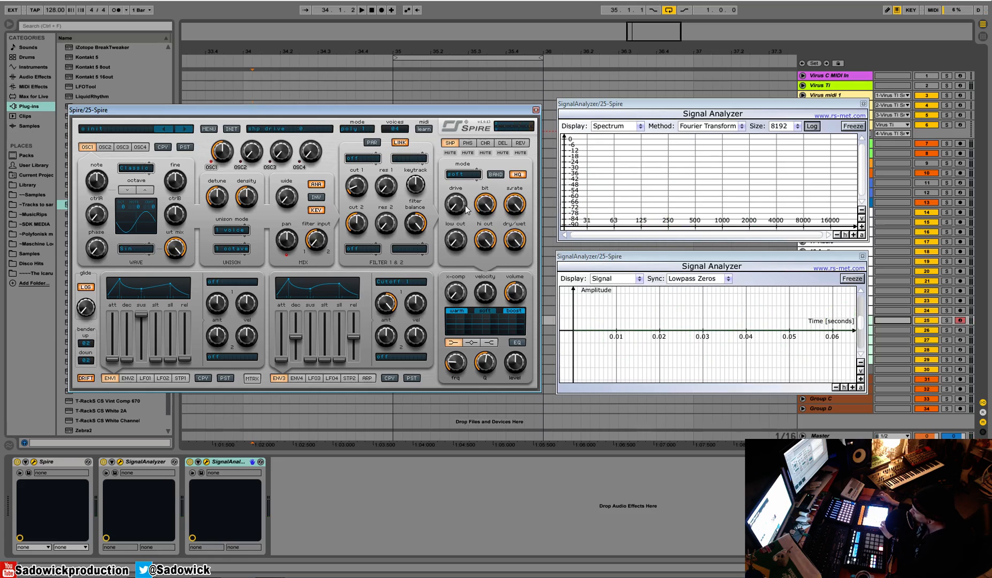
{"action": "left_click_drag", "start_coordinate": [461, 210], "coordinate": [461, 132]}
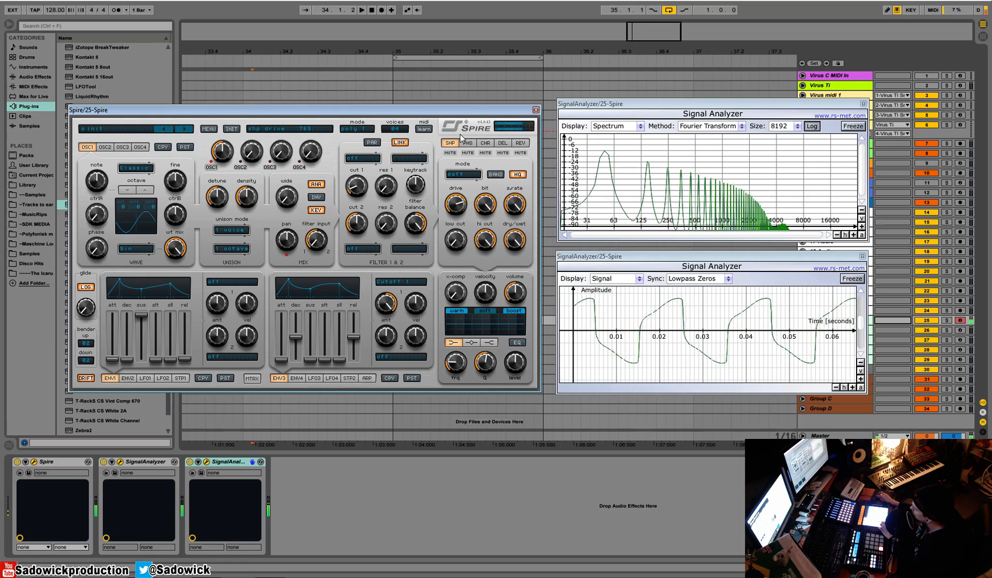
Freeze the spectrum and signal analyzers to examine the soft-mode distortion, and release both again.
{"action": "left_click", "coordinate": [848, 127]}
{"action": "left_click", "coordinate": [856, 276]}
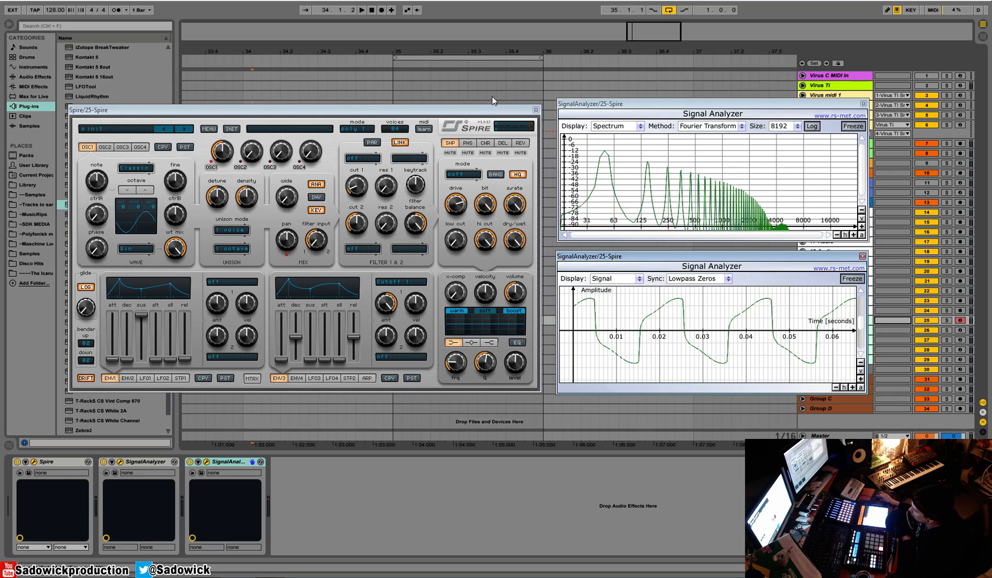
{"action": "left_click", "coordinate": [854, 127]}
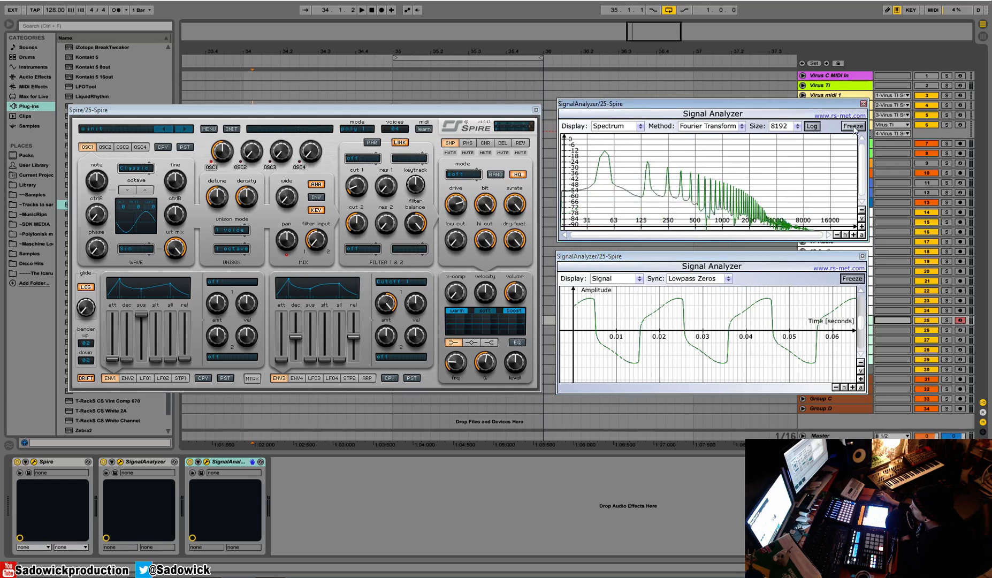
{"action": "left_click", "coordinate": [858, 280]}
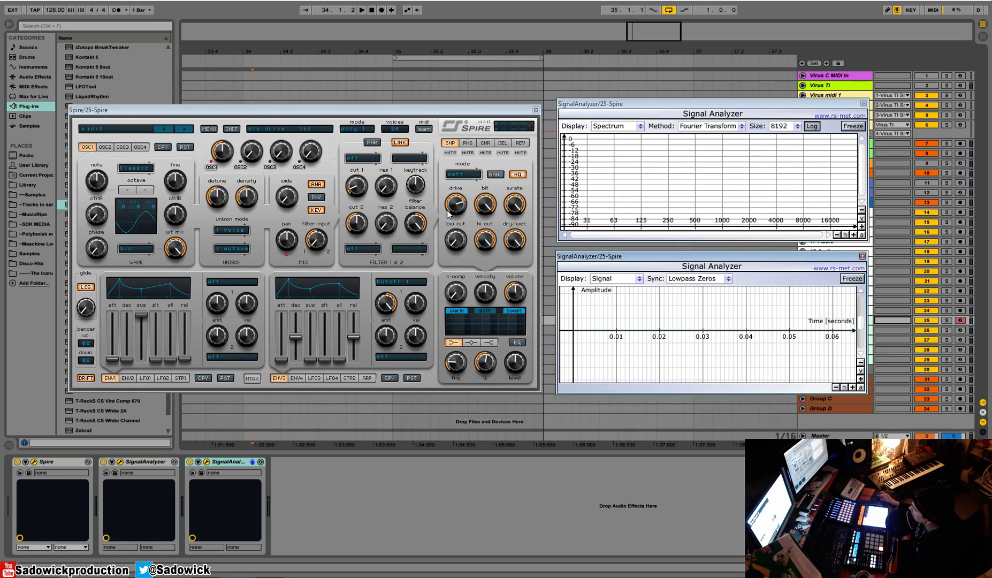
Audition the shaper's hard and clip modes on the driven sine wave.
{"action": "left_click", "coordinate": [459, 176]}
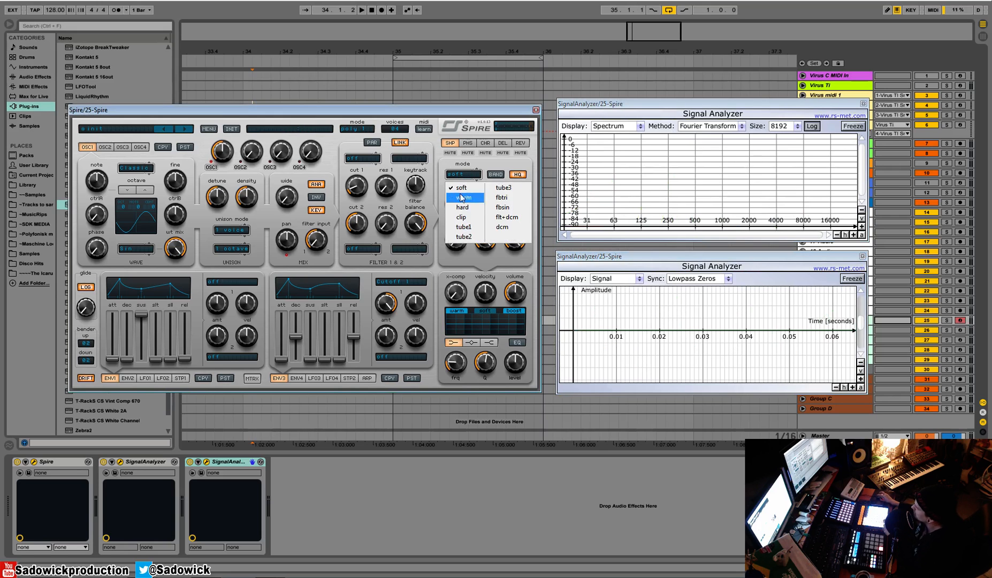
{"action": "left_click", "coordinate": [463, 209]}
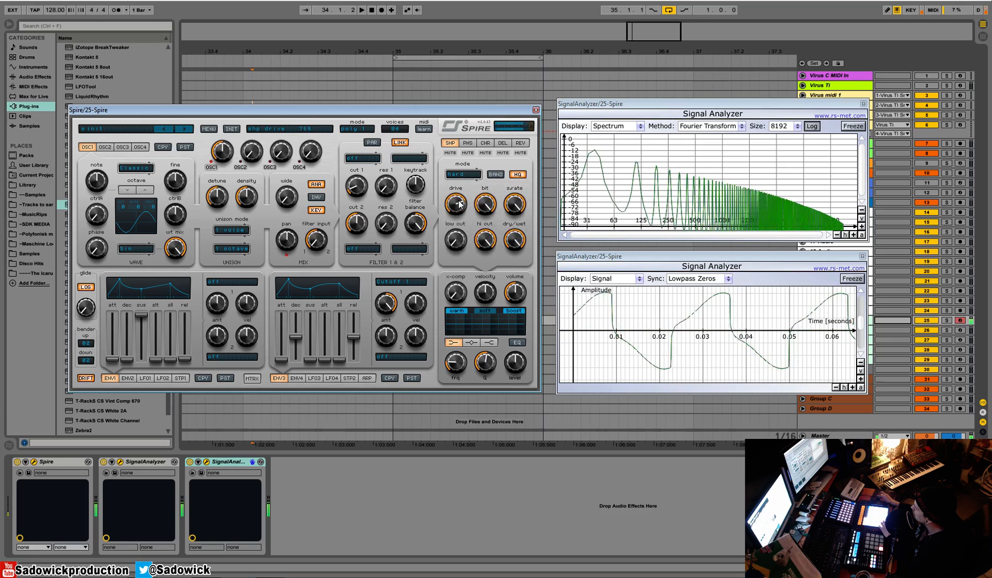
{"action": "left_click", "coordinate": [459, 172]}
{"action": "left_click", "coordinate": [469, 218]}
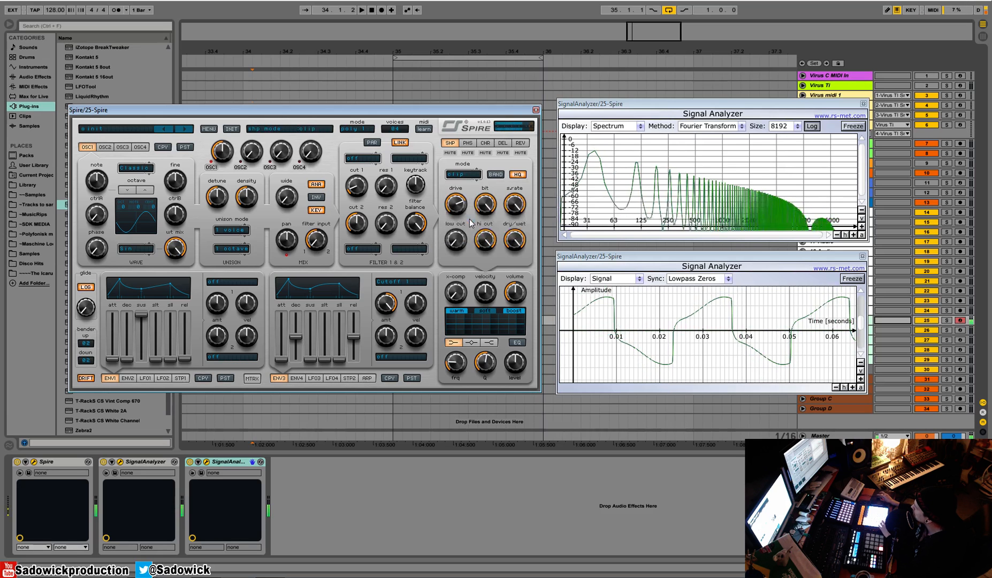
Audition the shaper's tube1 mode with the sample rate lowered to about 110 and restored to full.
{"action": "left_click", "coordinate": [455, 174]}
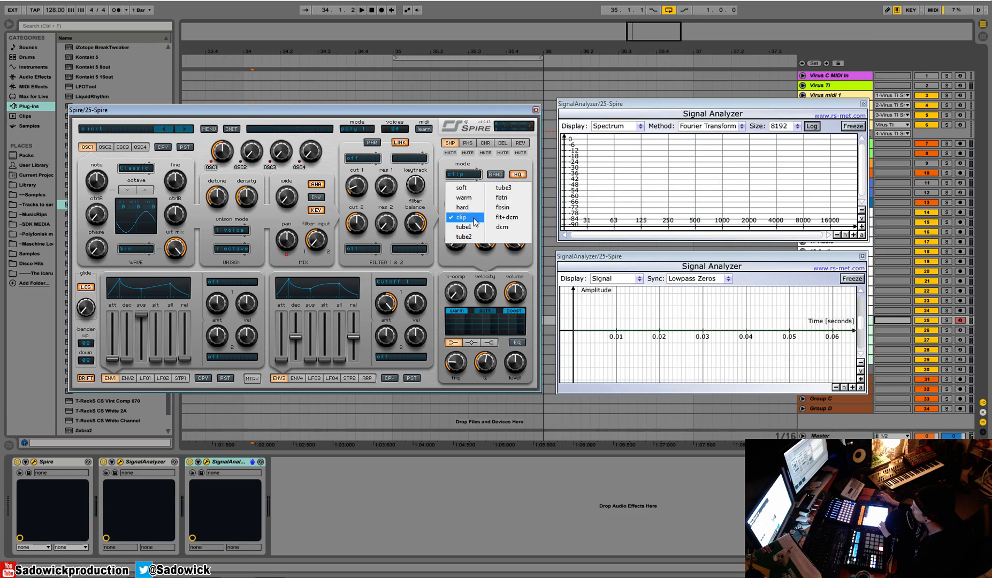
{"action": "left_click", "coordinate": [460, 227]}
{"action": "left_click_drag", "start_coordinate": [459, 200], "coordinate": [515, 209]}
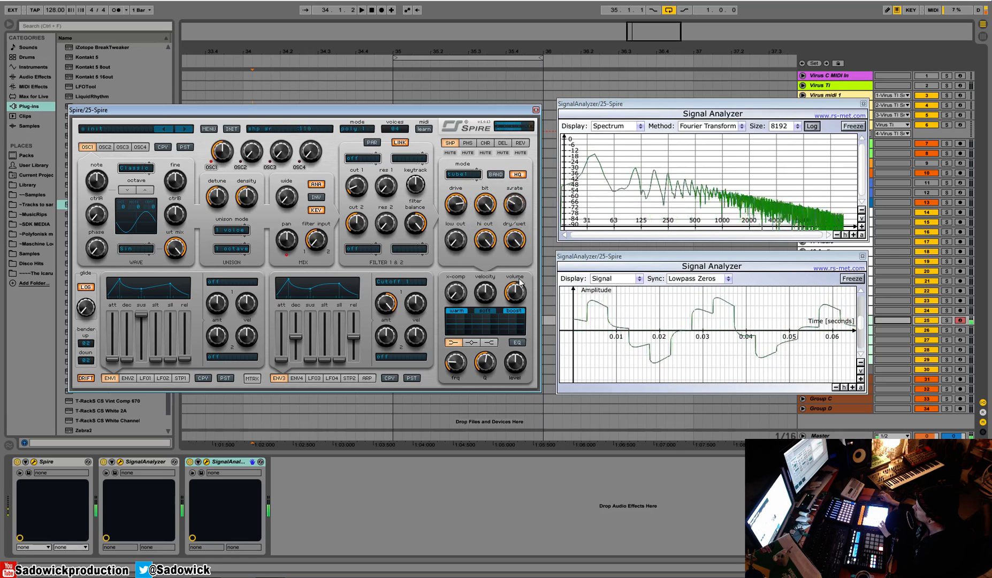
{"action": "left_click", "coordinate": [514, 244]}
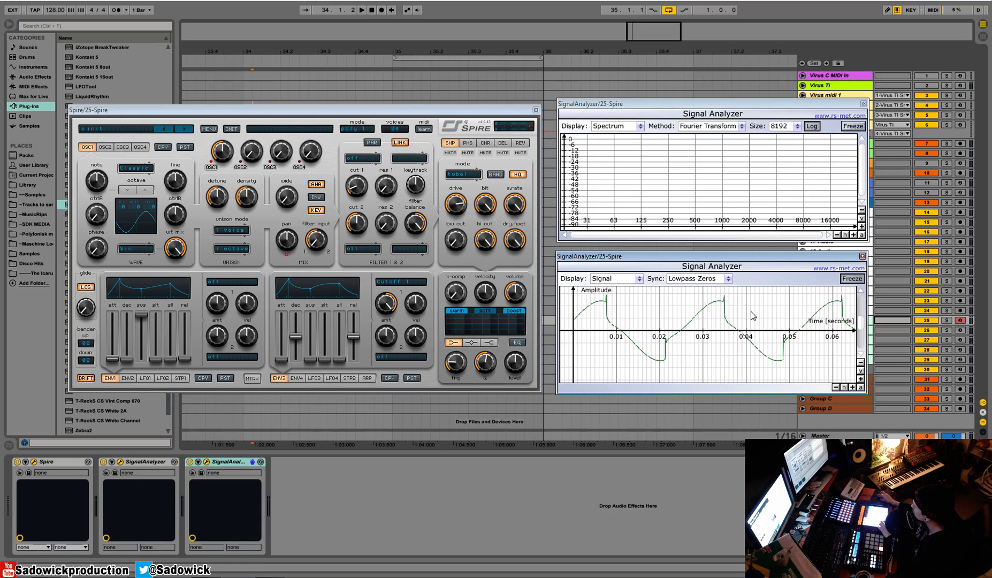
Return the shaper mode to soft and toggle its band option on and off.
{"action": "left_click", "coordinate": [464, 174]}
{"action": "left_click", "coordinate": [459, 185]}
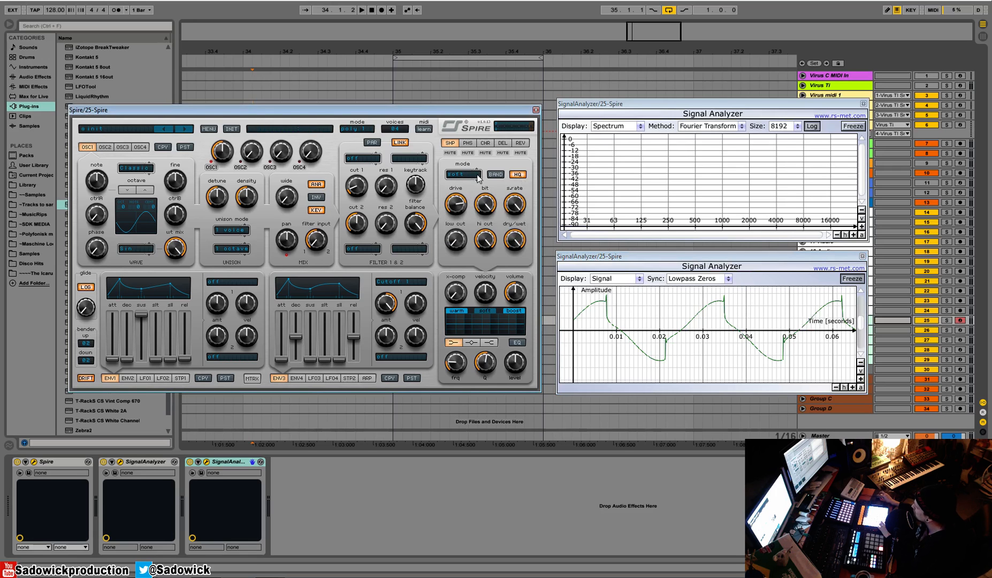
{"action": "left_click", "coordinate": [503, 177]}
{"action": "left_click", "coordinate": [500, 177]}
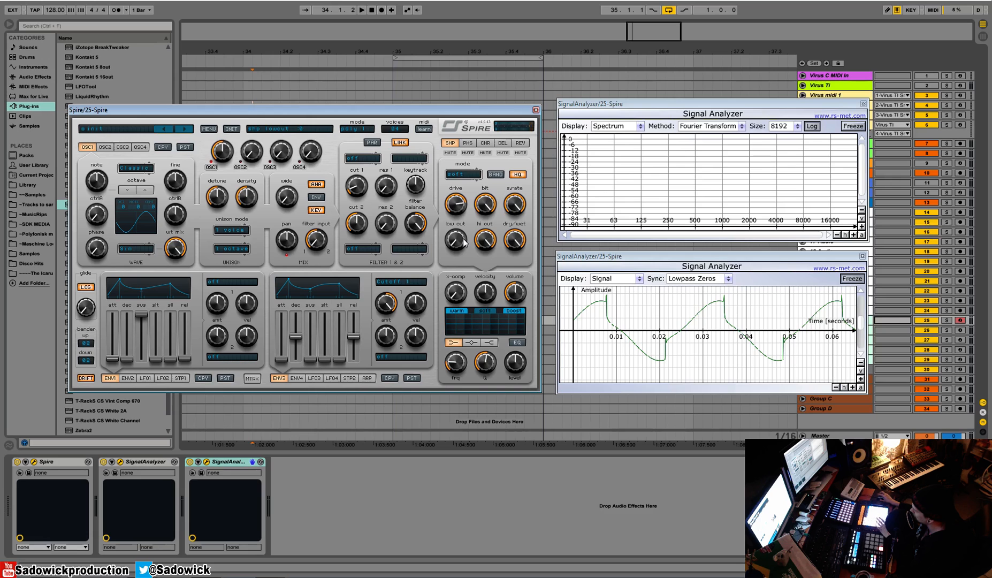
{"action": "left_click", "coordinate": [467, 177]}
{"action": "left_click", "coordinate": [473, 166]}
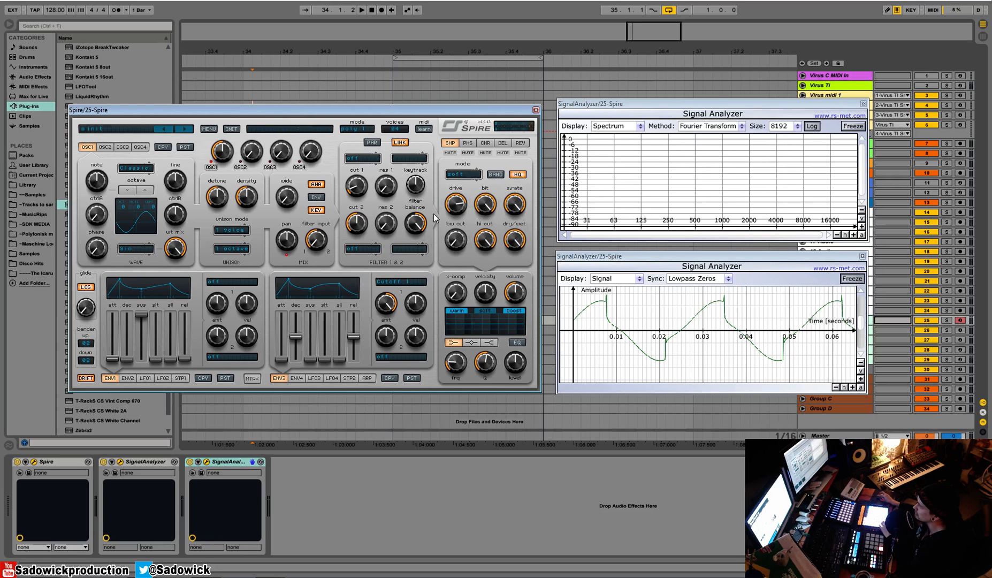
Turn the shaper's drive down to zero and oscillator 1's wt mix to minimum for a saw wave, in soft mode.
{"action": "left_click_drag", "start_coordinate": [462, 216], "coordinate": [467, 353]}
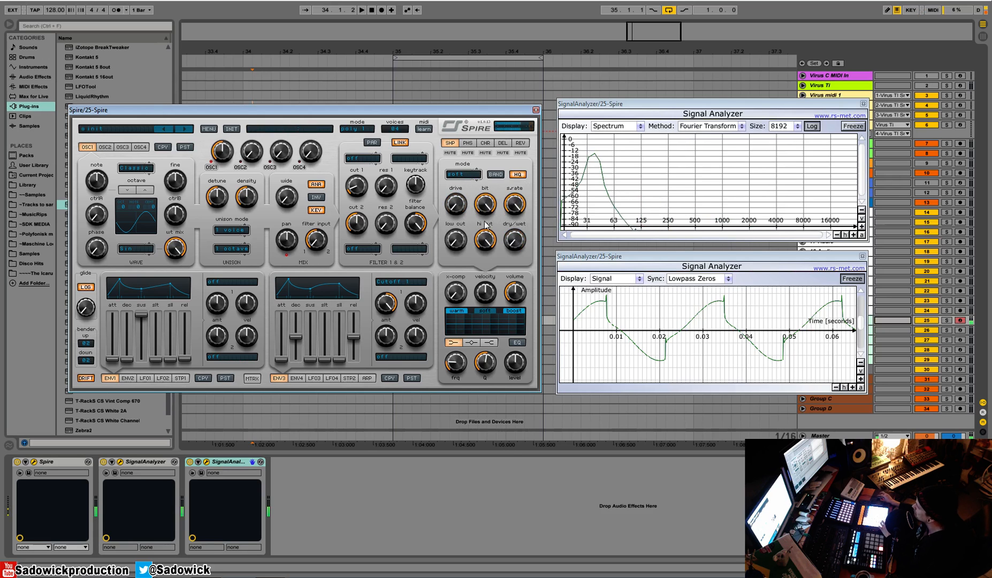
{"action": "left_click_drag", "start_coordinate": [176, 249], "coordinate": [181, 407]}
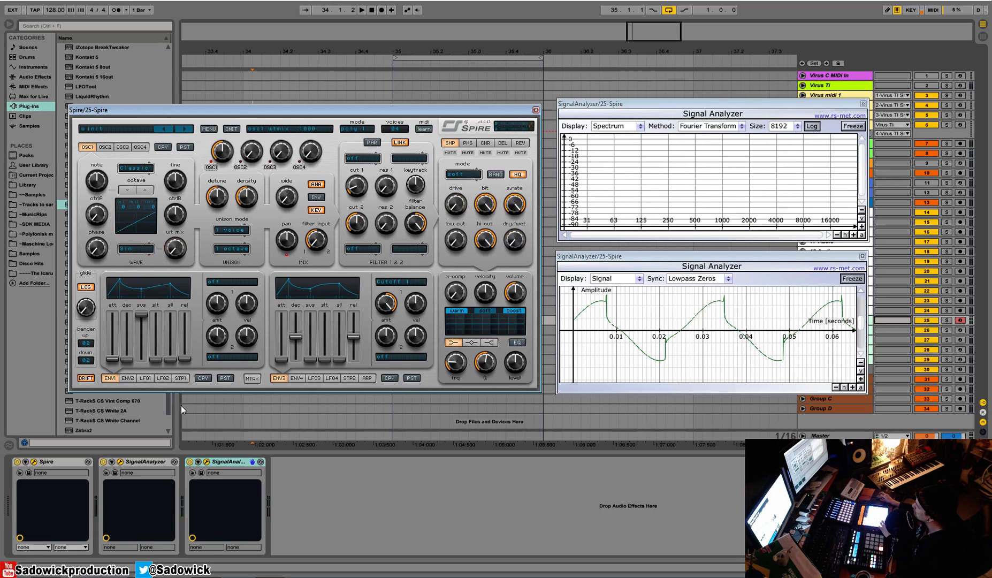
{"action": "left_click", "coordinate": [472, 175]}
{"action": "left_click", "coordinate": [480, 183]}
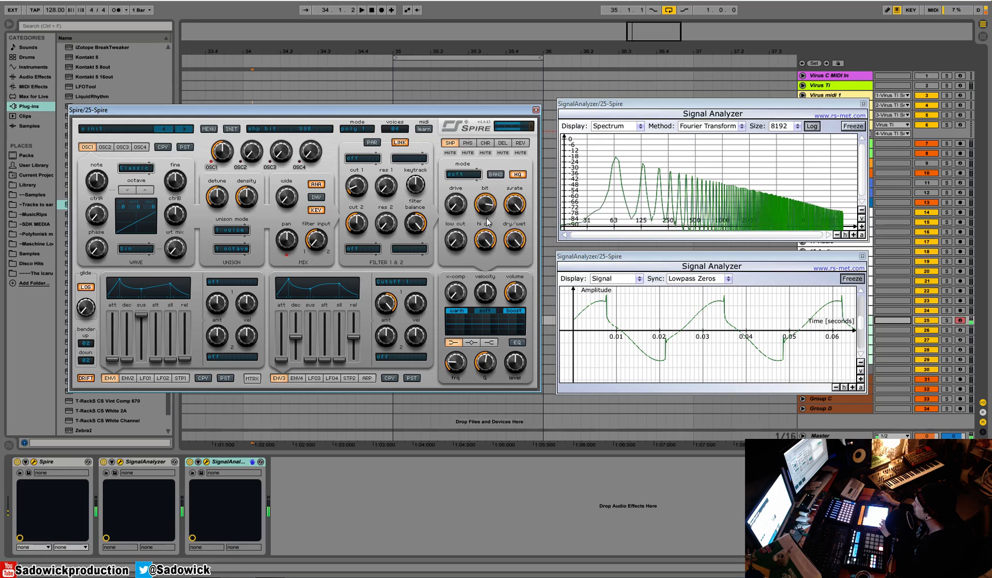
Sweep the shaper's bit control down to 0 and back up to full.
{"action": "left_click_drag", "start_coordinate": [485, 305], "coordinate": [487, 316]}
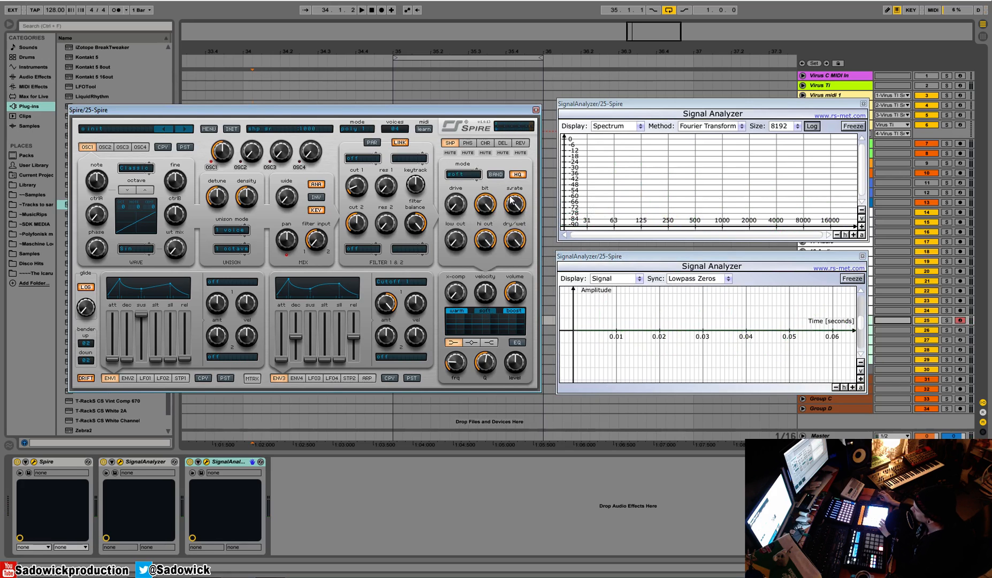
{"action": "left_click_drag", "start_coordinate": [491, 206], "coordinate": [488, 348]}
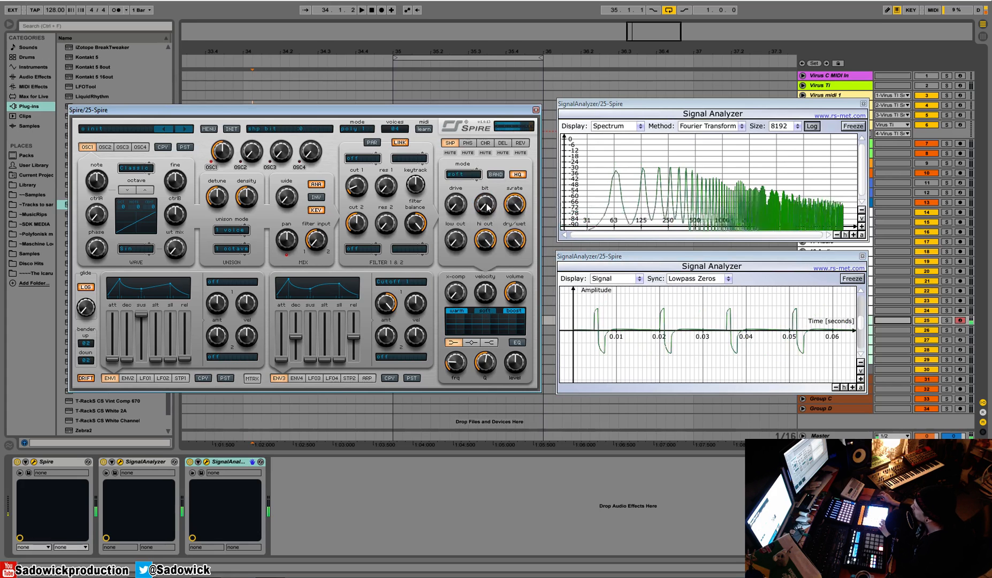
{"action": "left_click_drag", "start_coordinate": [502, 244], "coordinate": [516, 201]}
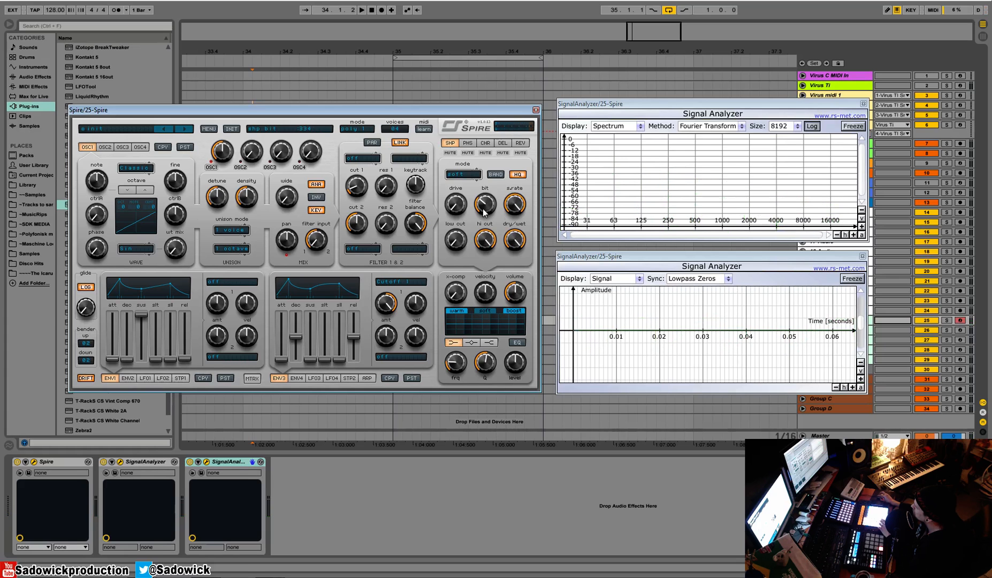
{"action": "left_click_drag", "start_coordinate": [482, 209], "coordinate": [499, 102]}
Sweep the shaper's sample rate down to about 50 and back up to 1000, and reselect the soft mode.
{"action": "left_click_drag", "start_coordinate": [515, 205], "coordinate": [525, 278]}
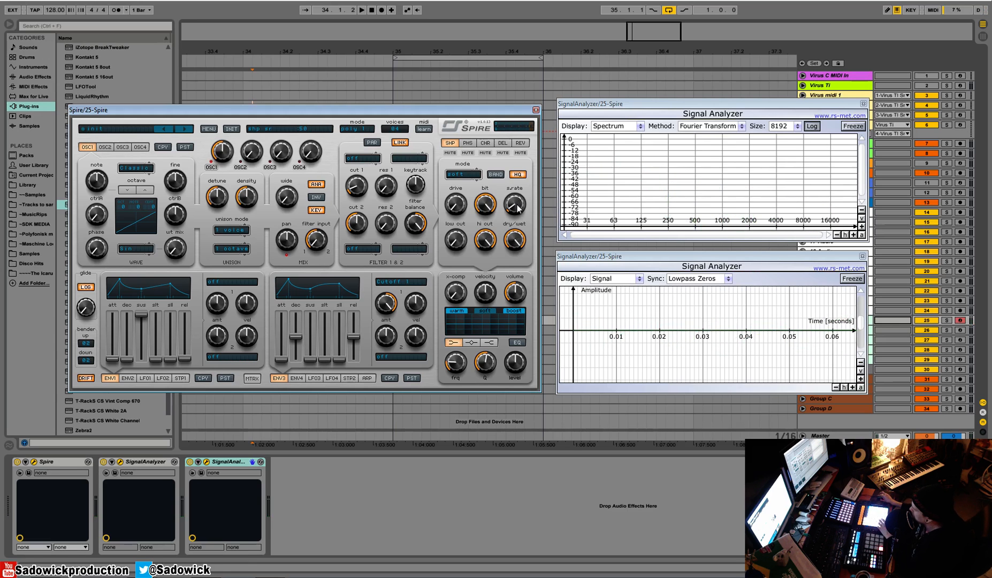
{"action": "left_click_drag", "start_coordinate": [514, 207], "coordinate": [515, 133]}
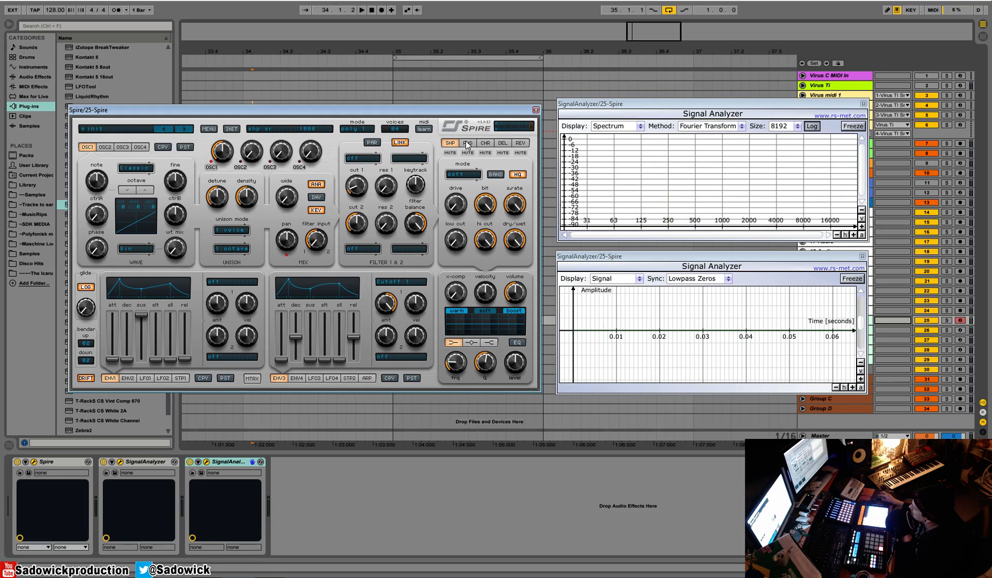
{"action": "left_click", "coordinate": [473, 179]}
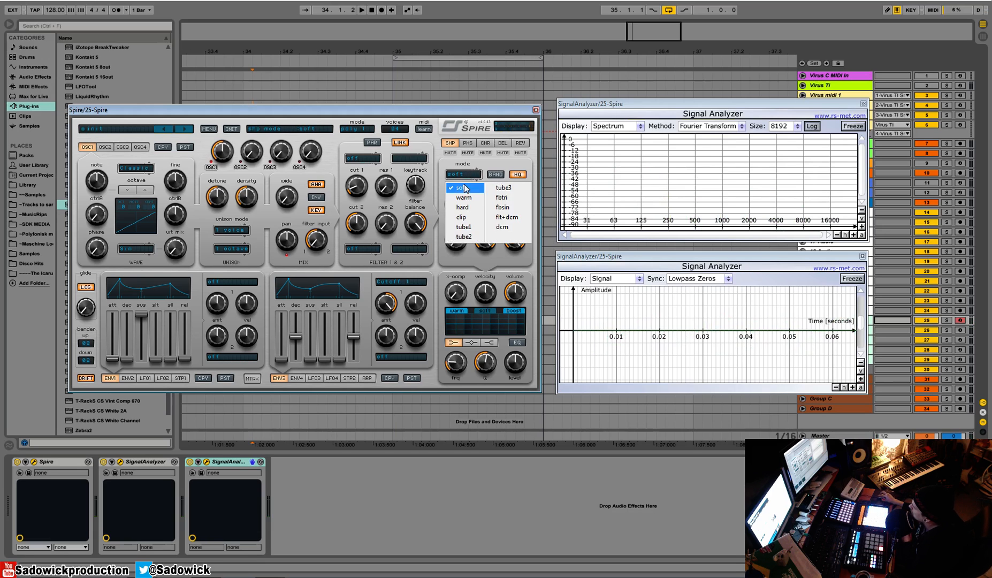
{"action": "left_click", "coordinate": [460, 188]}
Set the phaser effect to 1 stage and adjust its feedback, depth, rate and dry/wet mix.
{"action": "left_click", "coordinate": [468, 143]}
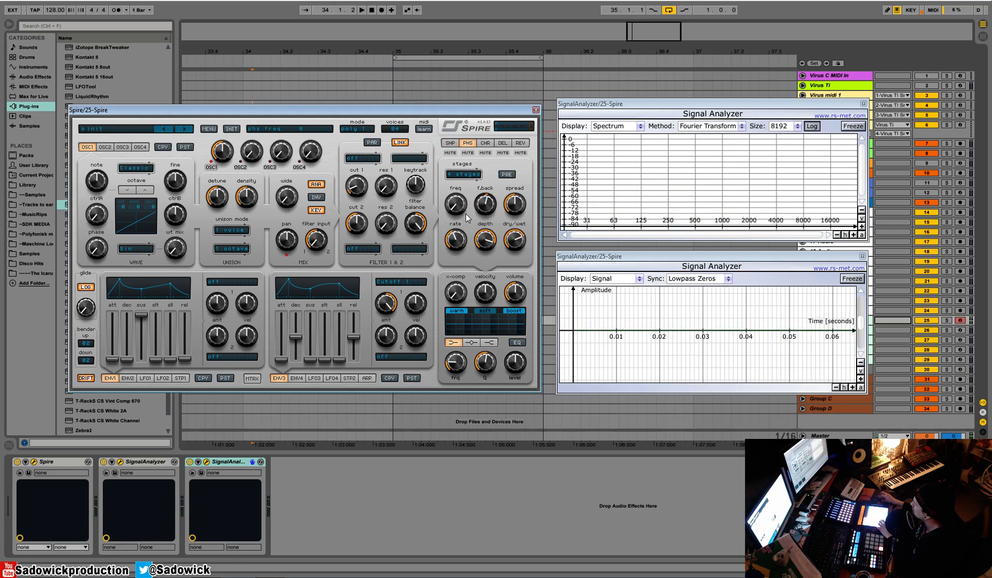
{"action": "left_click_drag", "start_coordinate": [486, 205], "coordinate": [486, 194]}
{"action": "left_click_drag", "start_coordinate": [486, 240], "coordinate": [455, 273]}
{"action": "left_click", "coordinate": [464, 174]}
{"action": "left_click", "coordinate": [472, 189]}
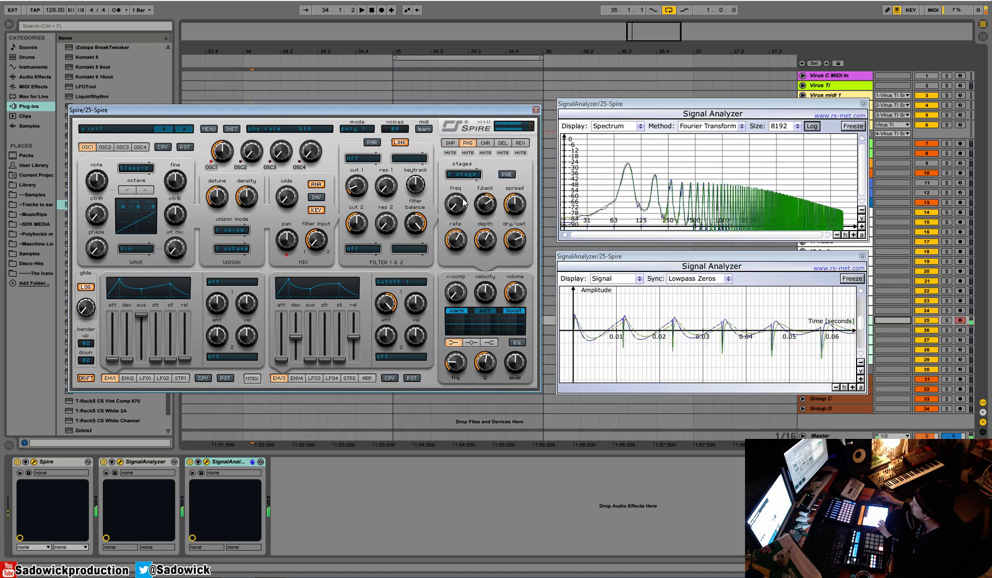
{"action": "left_click_drag", "start_coordinate": [459, 239], "coordinate": [463, 237]}
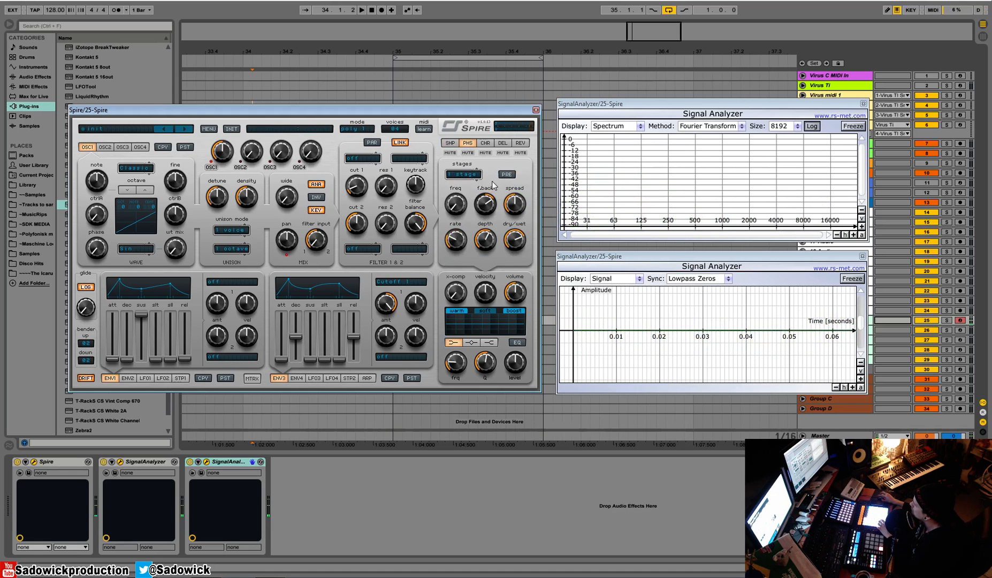
{"action": "left_click_drag", "start_coordinate": [515, 235], "coordinate": [516, 378]}
Switch the phaser's stages to vowelLow and adjust its frequency slightly above zero.
{"action": "left_click", "coordinate": [465, 175]}
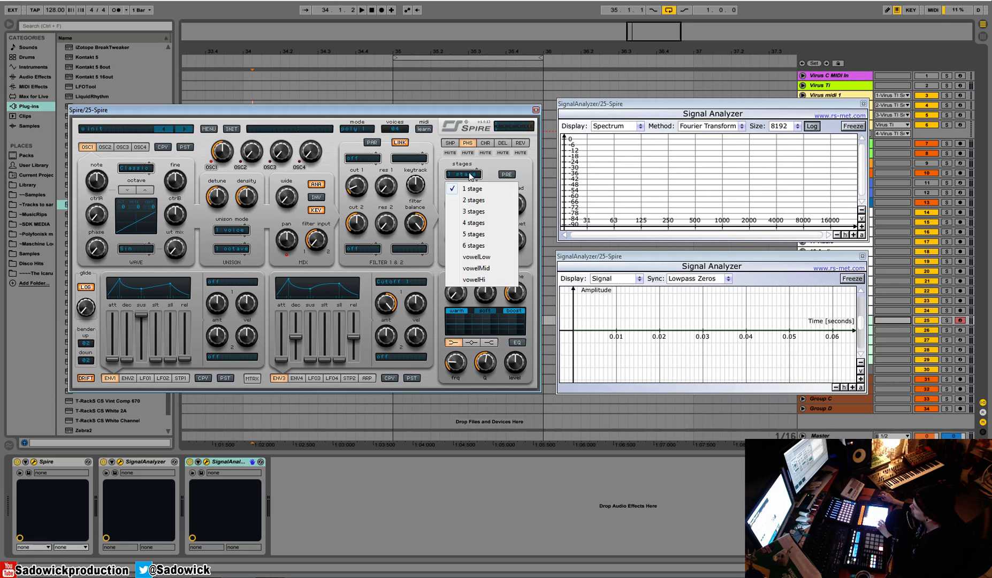
{"action": "left_click", "coordinate": [496, 258]}
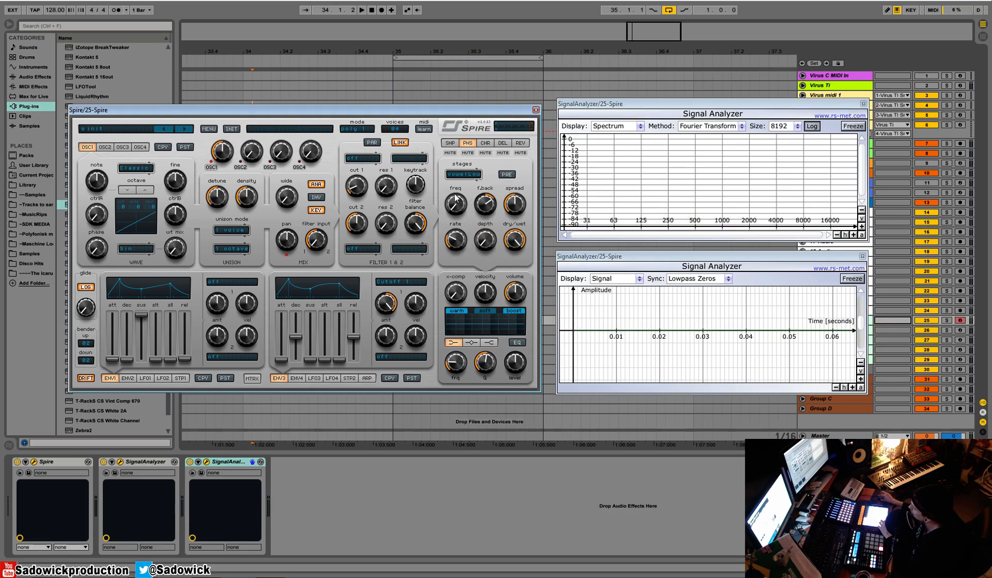
{"action": "mouse_move", "coordinate": [460, 202]}
{"action": "left_mouse_down"}
{"action": "mouse_move", "coordinate": [464, 190]}
{"action": "mouse_move", "coordinate": [464, 201]}
{"action": "left_mouse_up"}
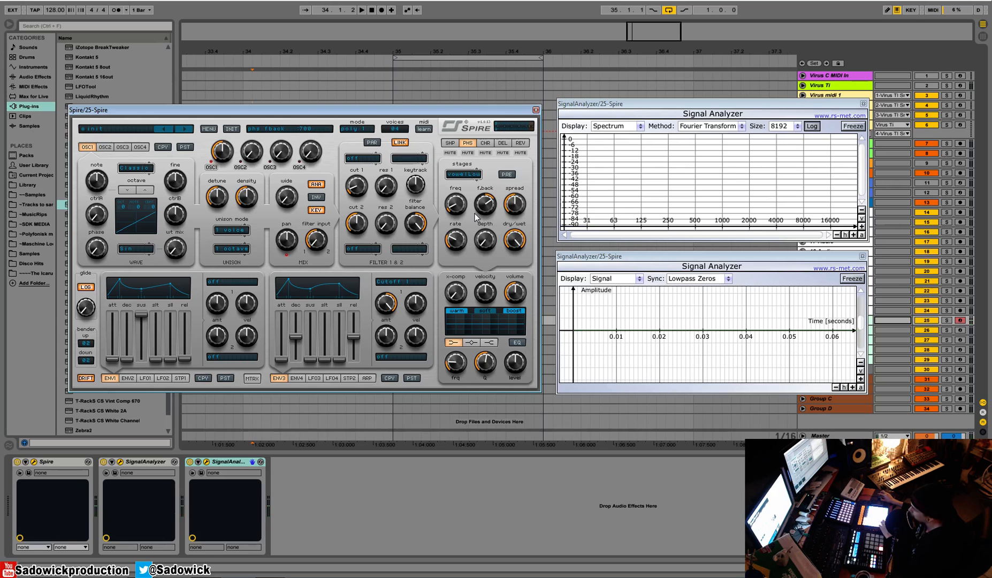
{"action": "left_click_drag", "start_coordinate": [462, 205], "coordinate": [467, 215]}
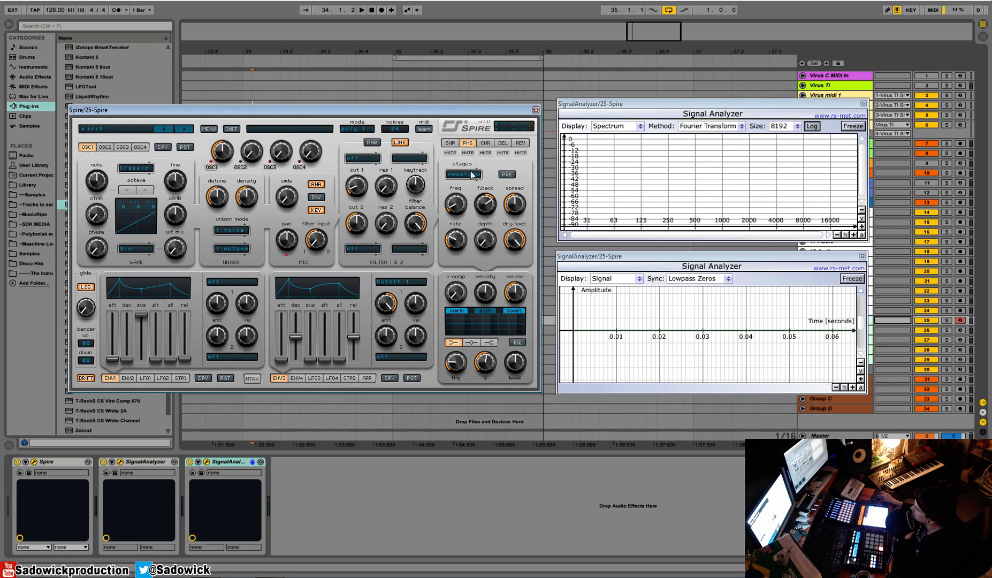
Enable the phaser's PRE option and set the shaper's mode to warm.
{"action": "left_click", "coordinate": [506, 175]}
{"action": "left_click", "coordinate": [446, 144]}
{"action": "left_click", "coordinate": [467, 143]}
{"action": "left_click", "coordinate": [451, 143]}
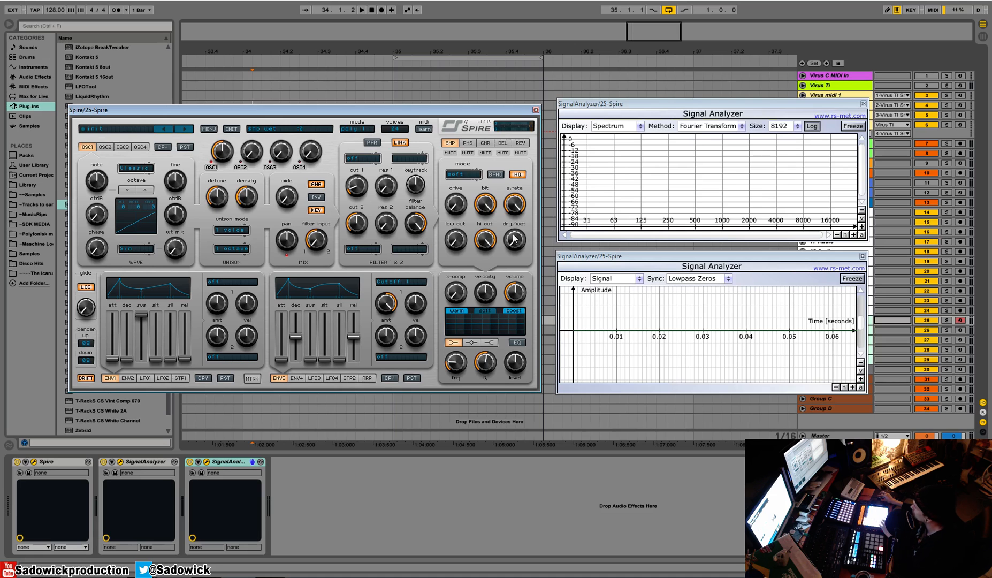
{"action": "left_click", "coordinate": [463, 174]}
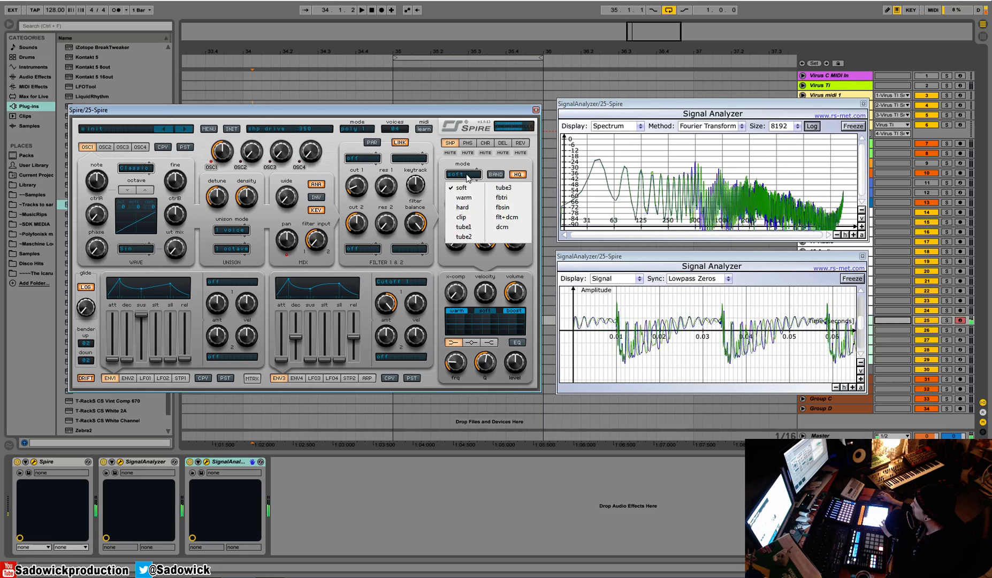
{"action": "left_click", "coordinate": [464, 198]}
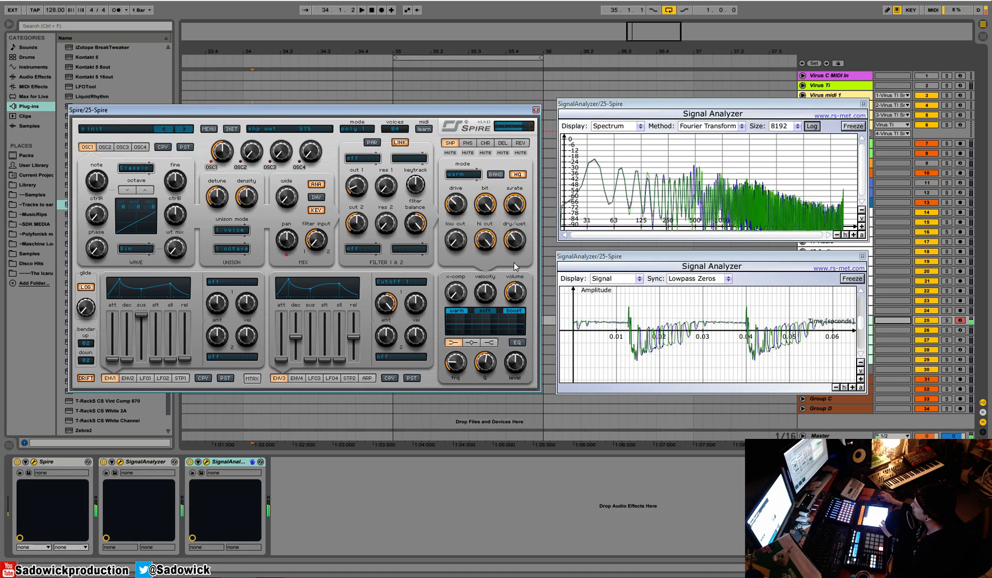
Return to the phaser, raise its frequency to about 360, and turn its PRE option off.
{"action": "left_click", "coordinate": [467, 142]}
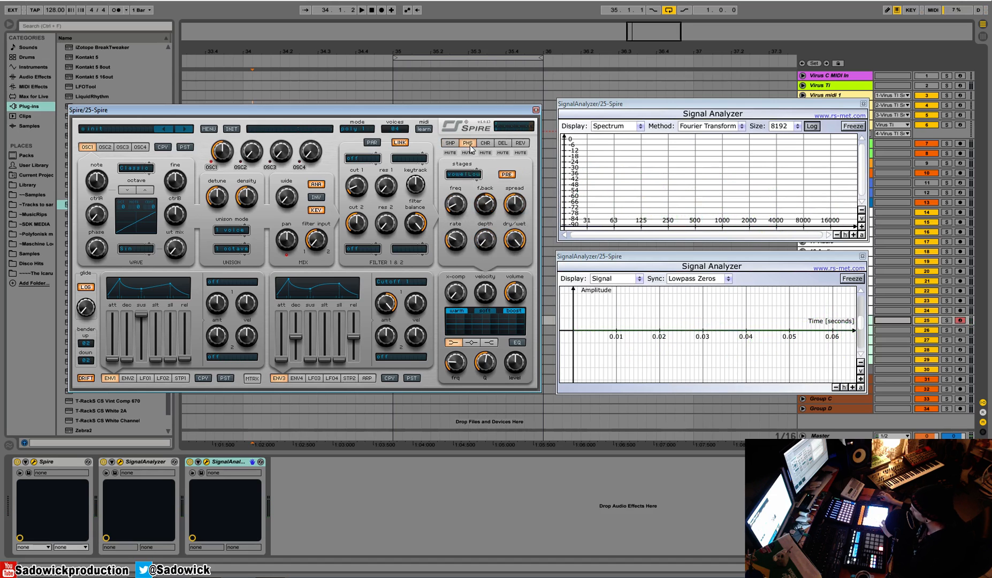
{"action": "mouse_move", "coordinate": [453, 204]}
{"action": "left_mouse_down"}
{"action": "mouse_move", "coordinate": [472, 156]}
{"action": "mouse_move", "coordinate": [468, 193]}
{"action": "left_mouse_up"}
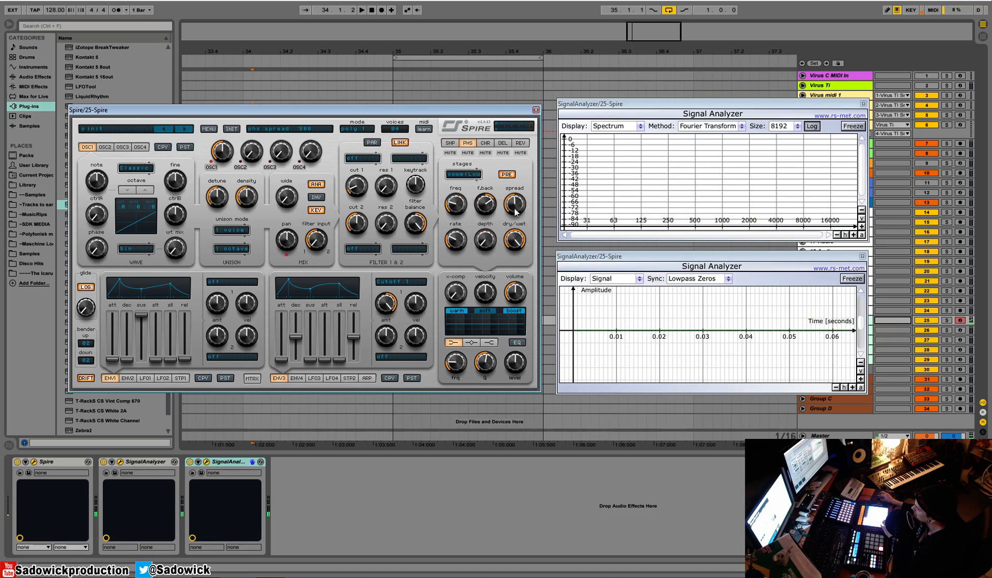
{"action": "left_click_drag", "start_coordinate": [463, 226], "coordinate": [479, 191]}
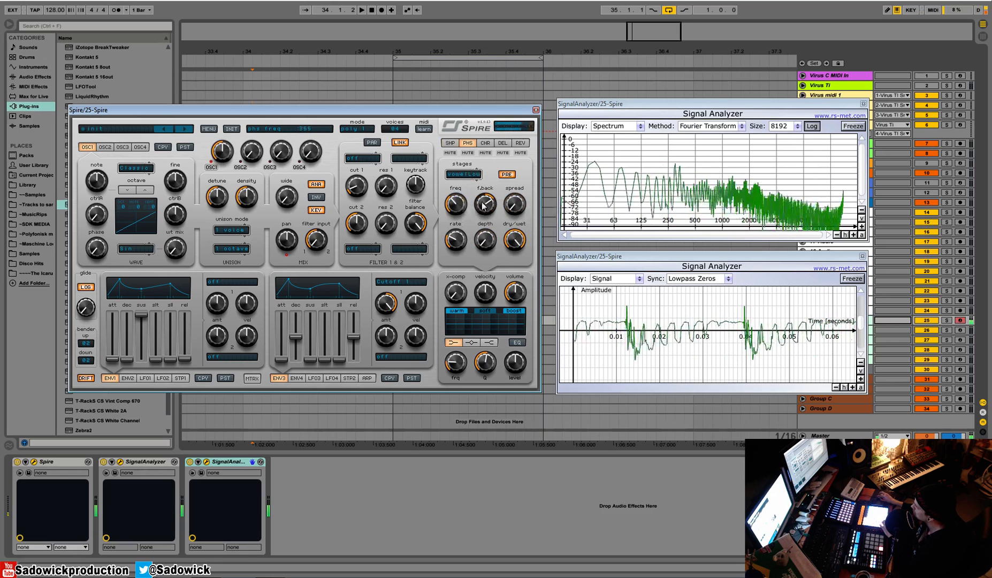
{"action": "left_click", "coordinate": [510, 175]}
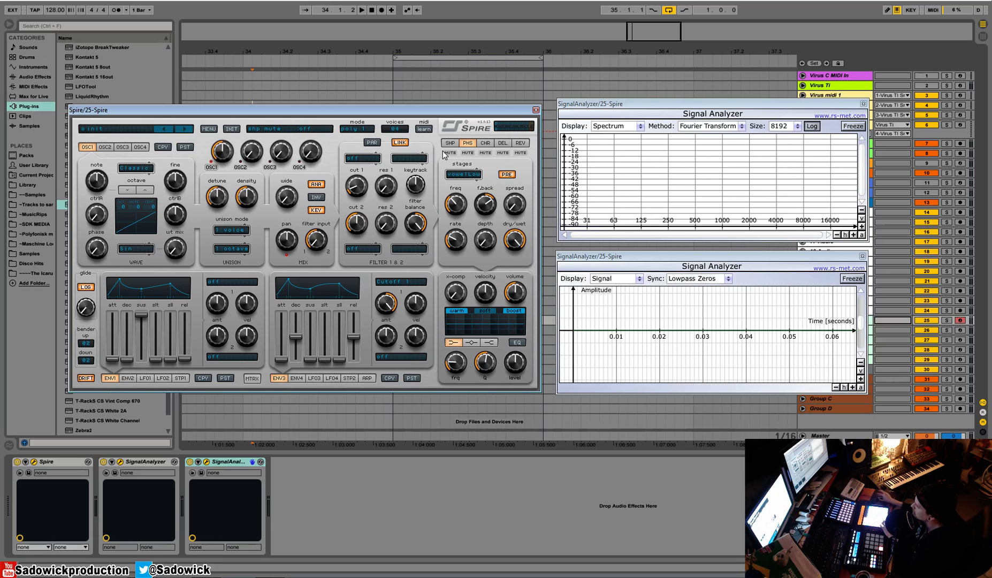
{"action": "left_click", "coordinate": [506, 176]}
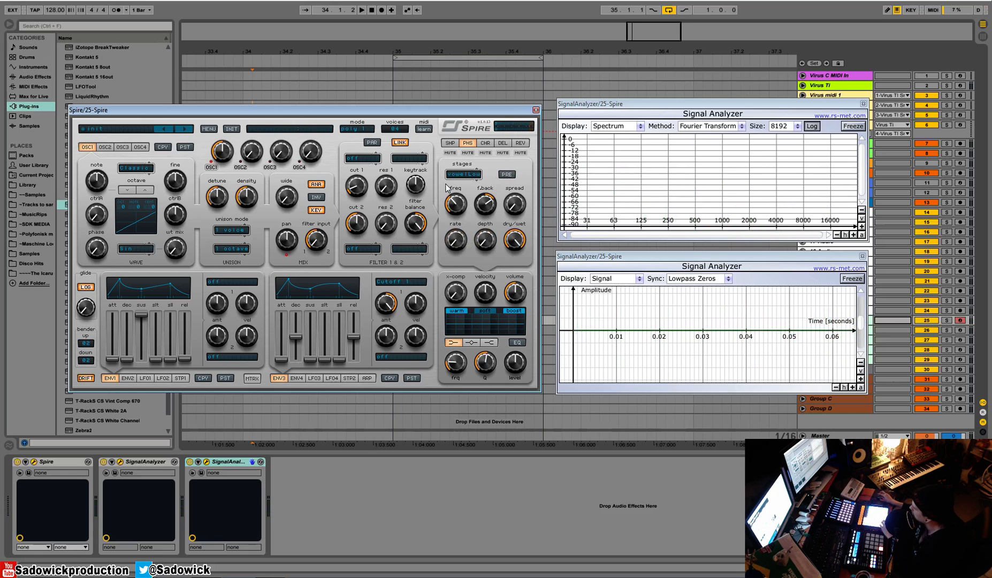
Sweep the phaser's feedback and frequency with PRE off, and re-enable PRE to compare the frequency sweep.
{"action": "left_click_drag", "start_coordinate": [487, 200], "coordinate": [483, 275]}
{"action": "left_click_drag", "start_coordinate": [455, 206], "coordinate": [472, 150]}
{"action": "left_click_drag", "start_coordinate": [489, 210], "coordinate": [518, 142]}
{"action": "left_click_drag", "start_coordinate": [455, 209], "coordinate": [458, 239]}
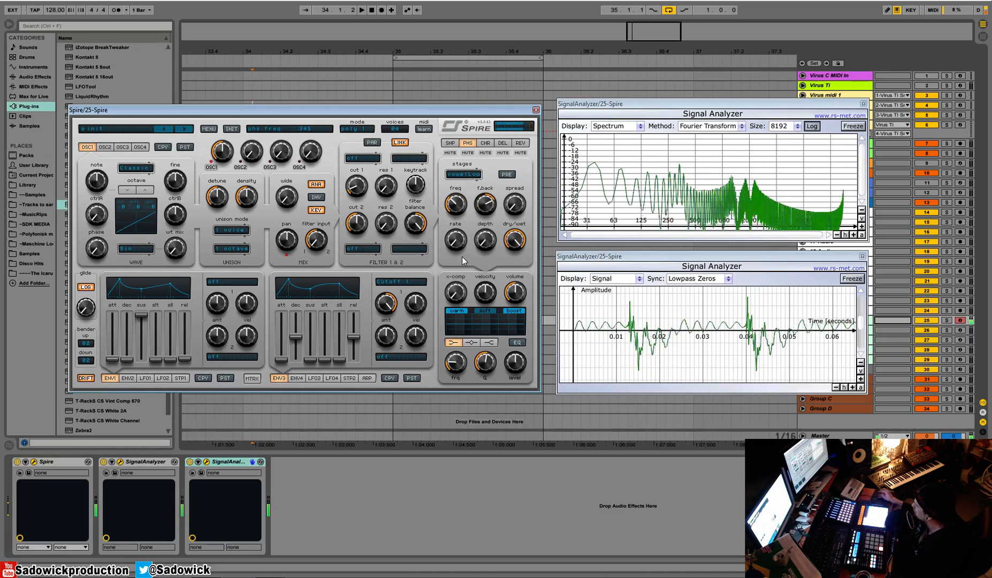
{"action": "left_click", "coordinate": [506, 175]}
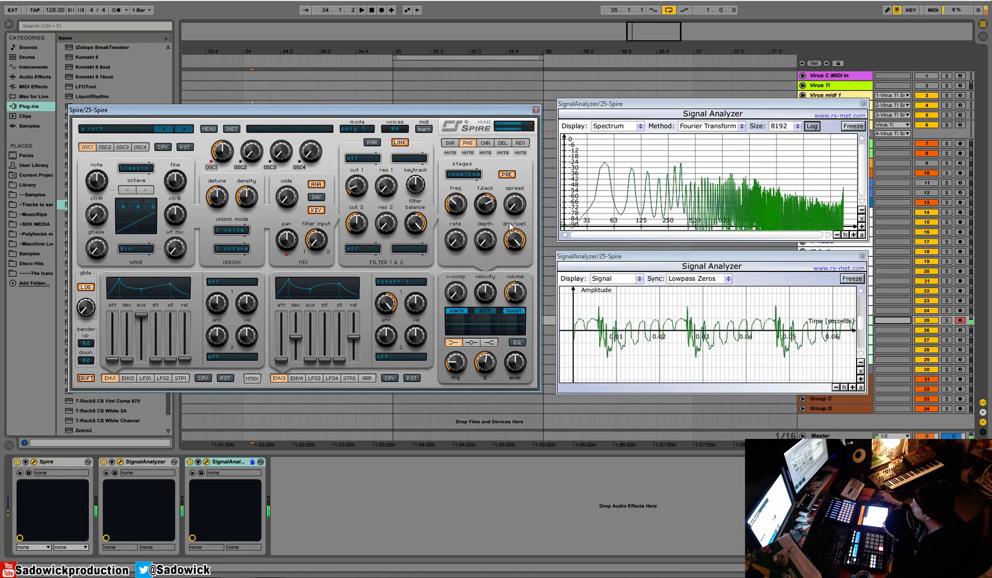
{"action": "mouse_move", "coordinate": [459, 205]}
{"action": "left_mouse_down"}
{"action": "mouse_move", "coordinate": [464, 170]}
{"action": "mouse_move", "coordinate": [463, 205]}
{"action": "left_mouse_up"}
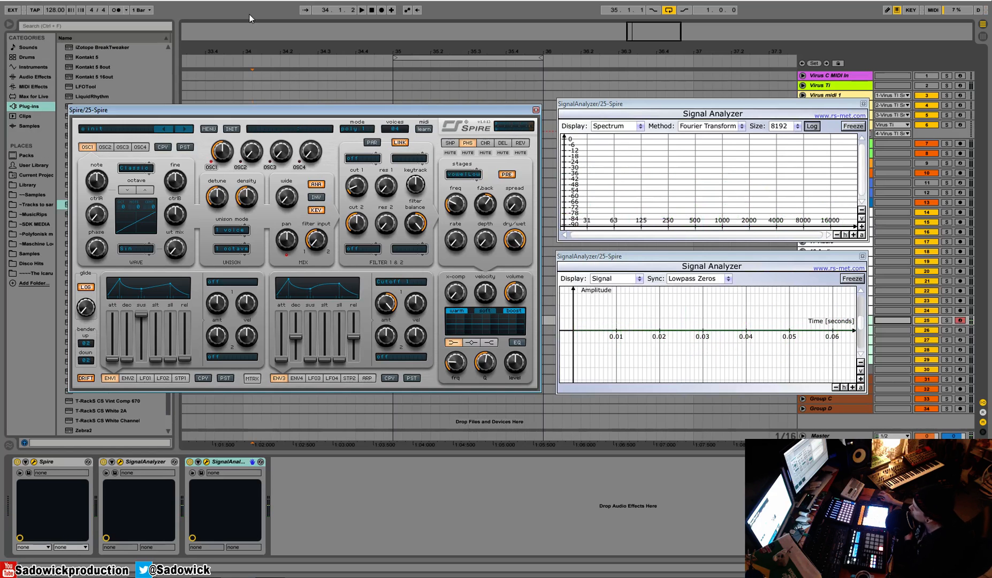
Reset the patch to its initial state and set up the chorus in mode 04 with a wider stereo width.
{"action": "left_click", "coordinate": [229, 130]}
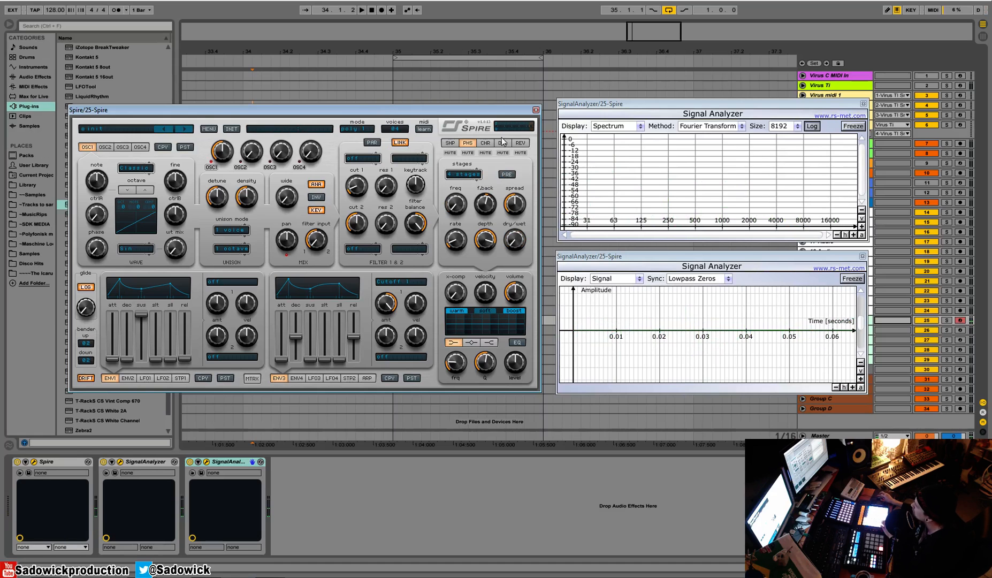
{"action": "left_click", "coordinate": [485, 143]}
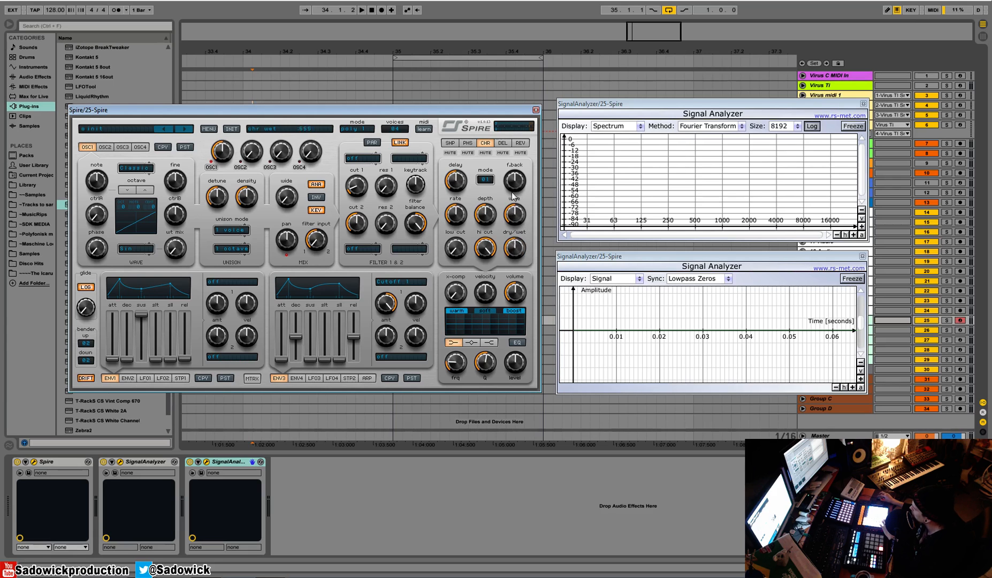
{"action": "left_click", "coordinate": [485, 179]}
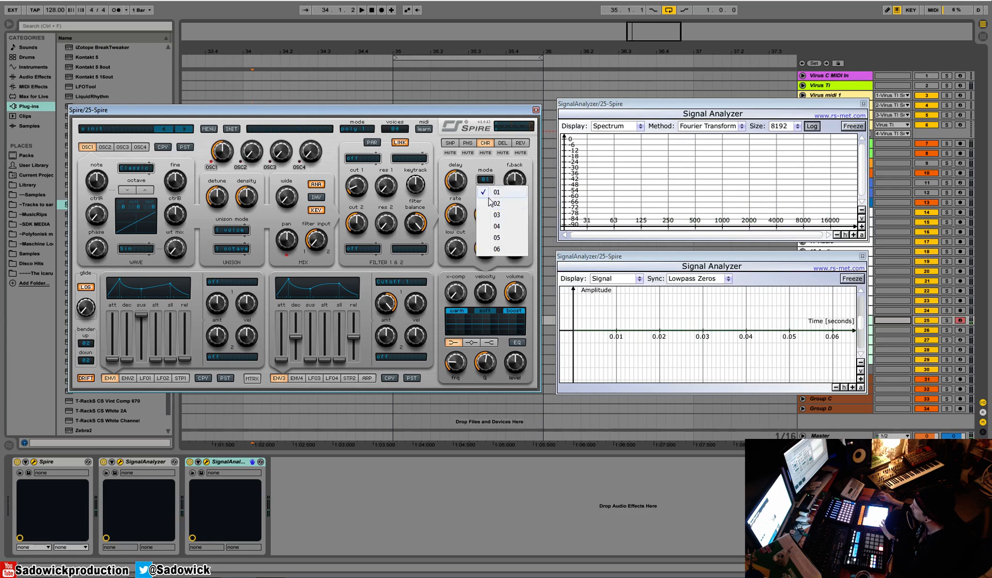
{"action": "left_click", "coordinate": [500, 225]}
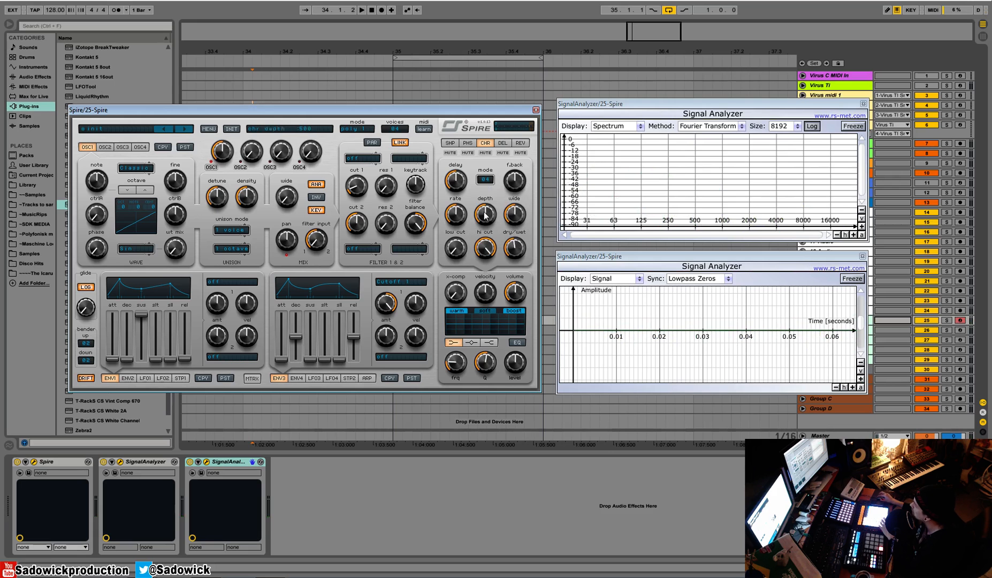
{"action": "left_click_drag", "start_coordinate": [521, 216], "coordinate": [521, 200]}
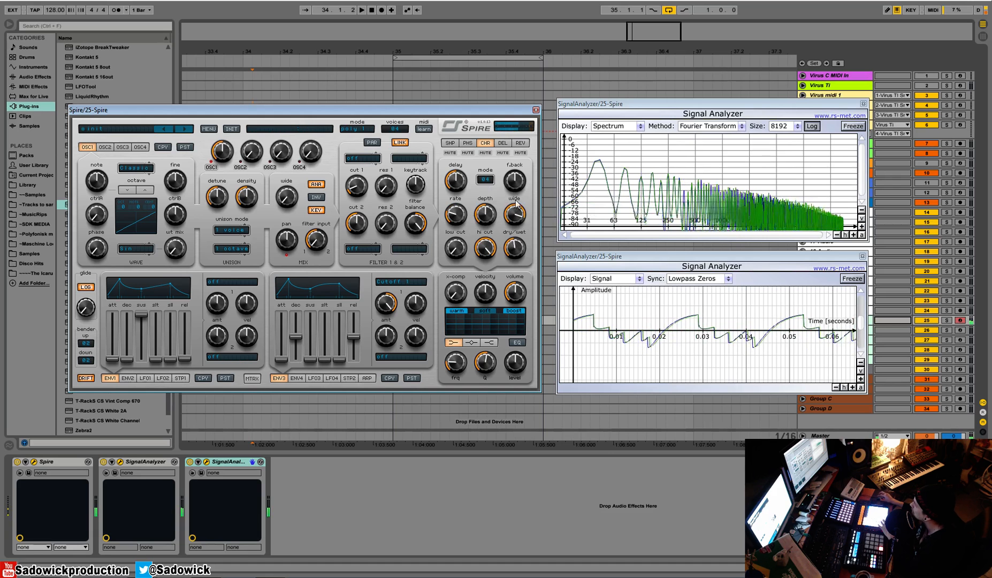
Switch the chorus to another mode, and raise the synth's output volume and the chorus feedback.
{"action": "left_click", "coordinate": [485, 179]}
{"action": "left_click", "coordinate": [492, 245]}
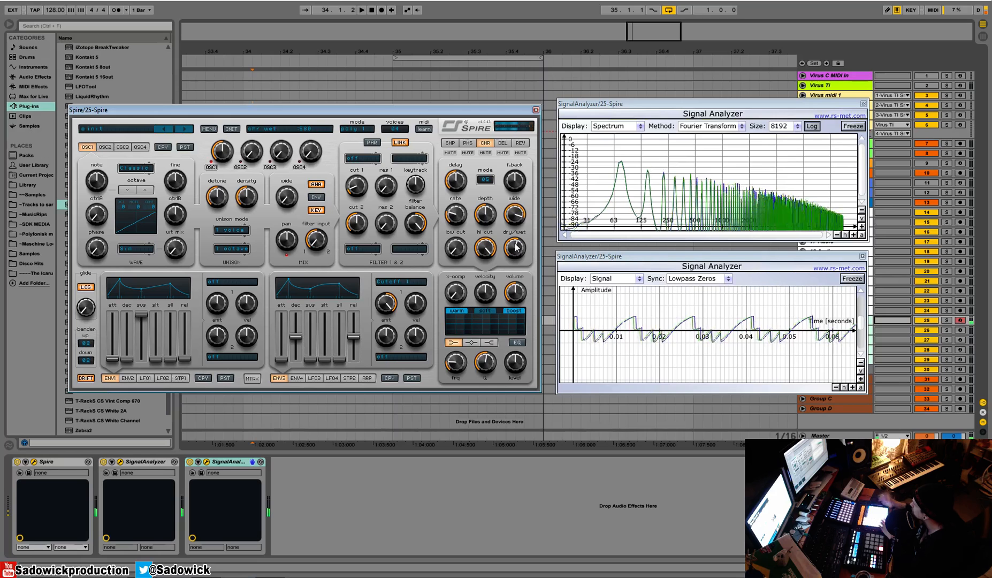
{"action": "left_click_drag", "start_coordinate": [518, 285], "coordinate": [521, 272]}
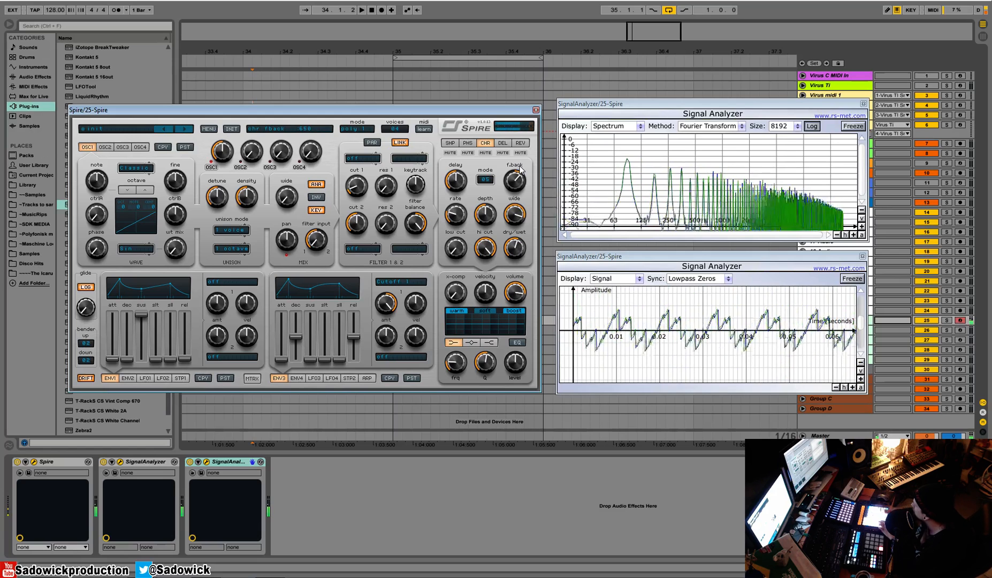
{"action": "scroll", "coordinate": [521, 166], "scroll_direction": "up", "scroll_amount": 9}
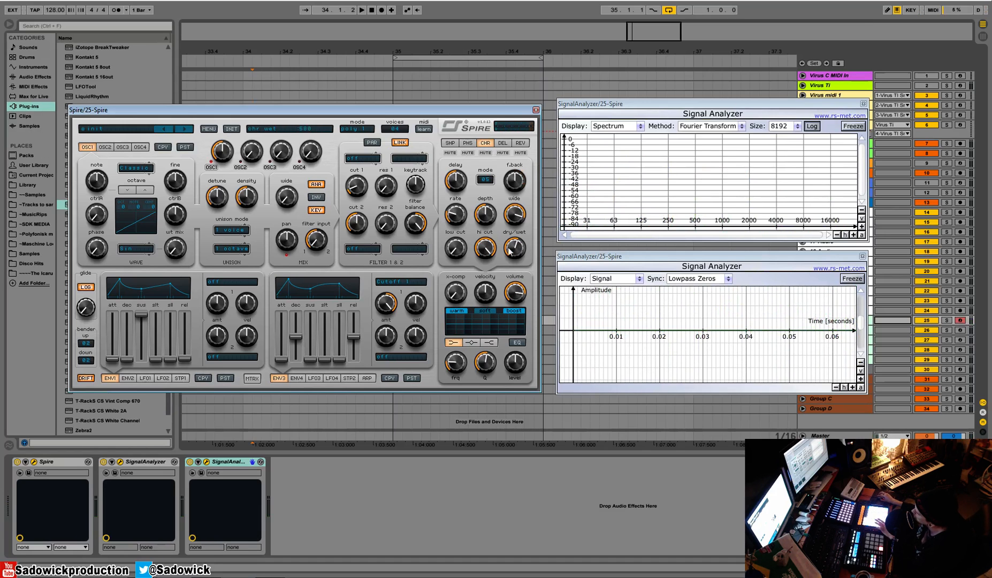
Mute the shaper, phaser and chorus effects.
{"action": "left_click", "coordinate": [452, 153]}
{"action": "left_click", "coordinate": [452, 153]}
{"action": "left_click", "coordinate": [464, 154]}
{"action": "left_click", "coordinate": [454, 152]}
{"action": "left_click", "coordinate": [480, 154]}
Raise the delay's dry/wet mix and adjust its left time, rate, modulation and color.
{"action": "left_click", "coordinate": [502, 144]}
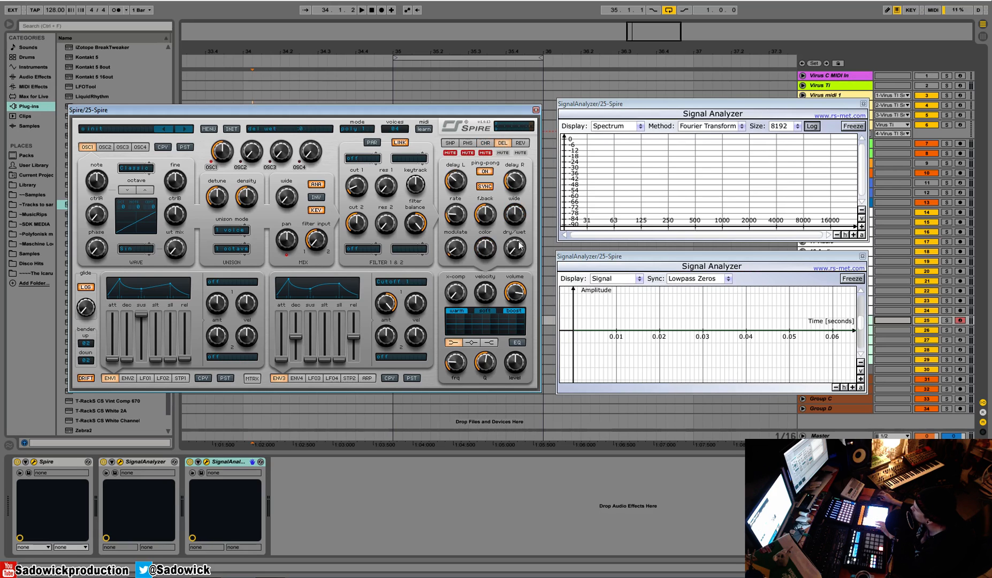
{"action": "left_click_drag", "start_coordinate": [515, 254], "coordinate": [517, 220]}
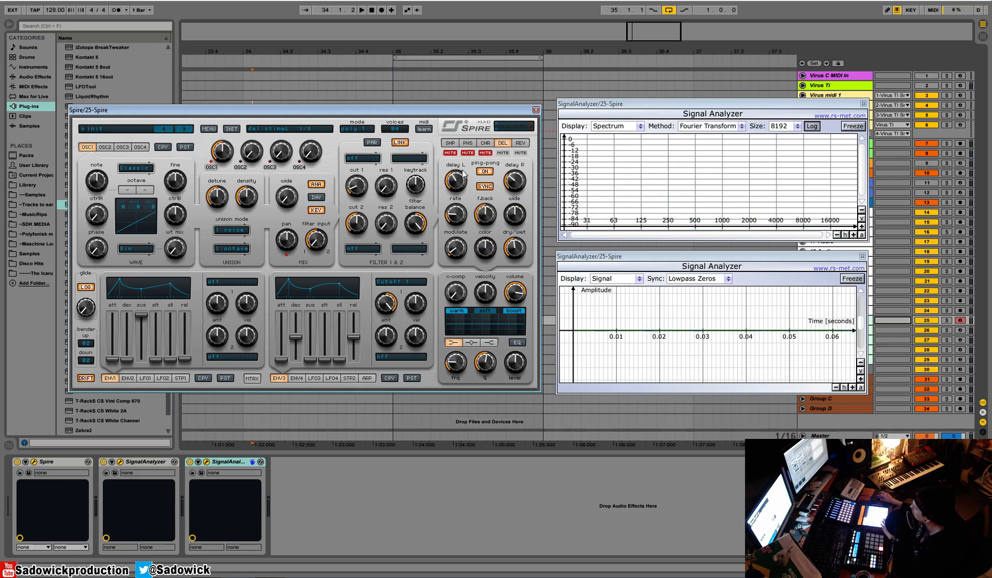
{"action": "left_click_drag", "start_coordinate": [456, 184], "coordinate": [455, 171]}
{"action": "mouse_move", "coordinate": [453, 194]}
{"action": "left_mouse_down"}
{"action": "mouse_move", "coordinate": [455, 182]}
{"action": "mouse_move", "coordinate": [454, 196]}
{"action": "left_mouse_up"}
{"action": "left_click_drag", "start_coordinate": [453, 215], "coordinate": [457, 220]}
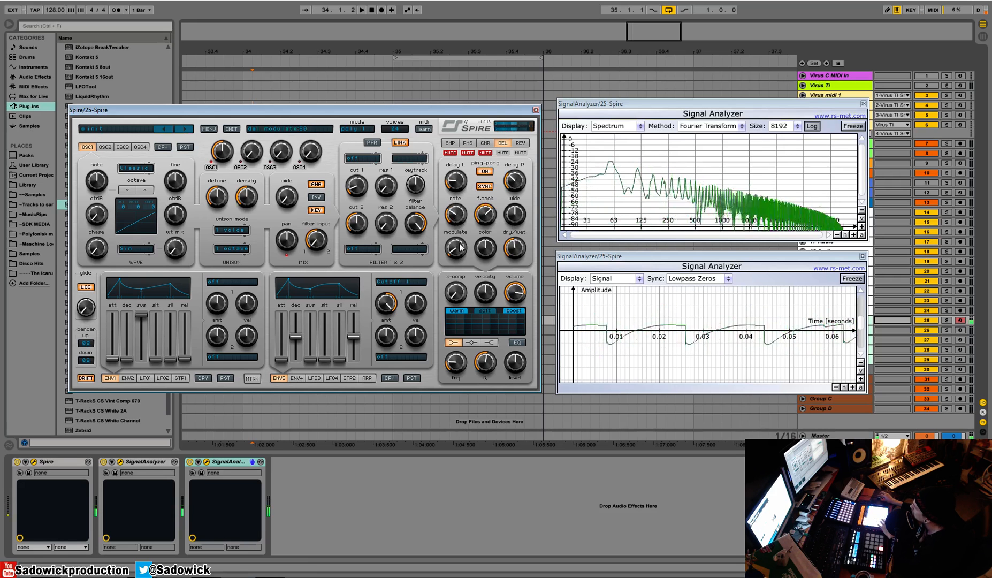
{"action": "left_click_drag", "start_coordinate": [488, 236], "coordinate": [484, 234]}
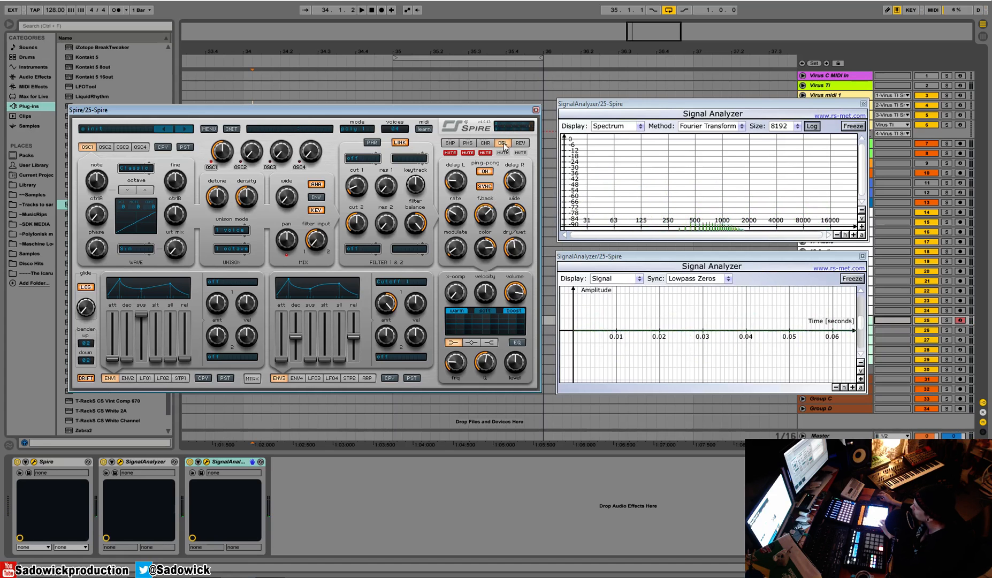
Raise the reverb's dry/wet mix and mute the delay.
{"action": "left_click", "coordinate": [522, 144]}
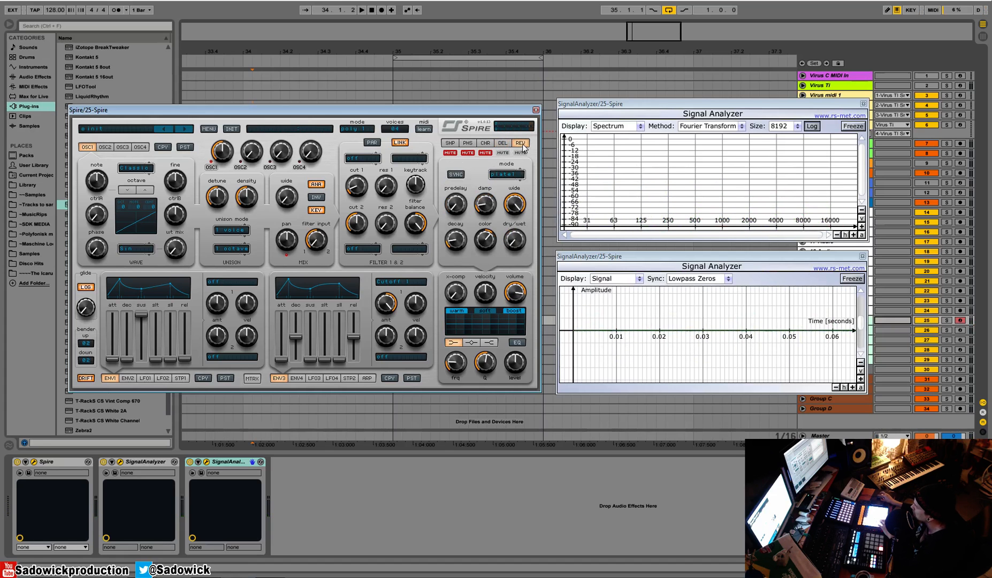
{"action": "left_click_drag", "start_coordinate": [517, 247], "coordinate": [519, 203]}
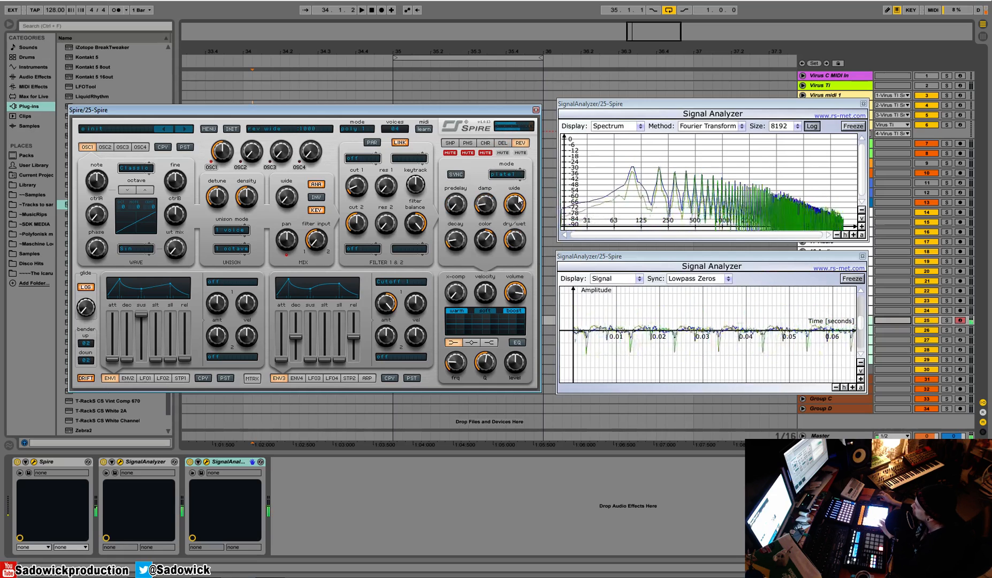
{"action": "left_click", "coordinate": [503, 153]}
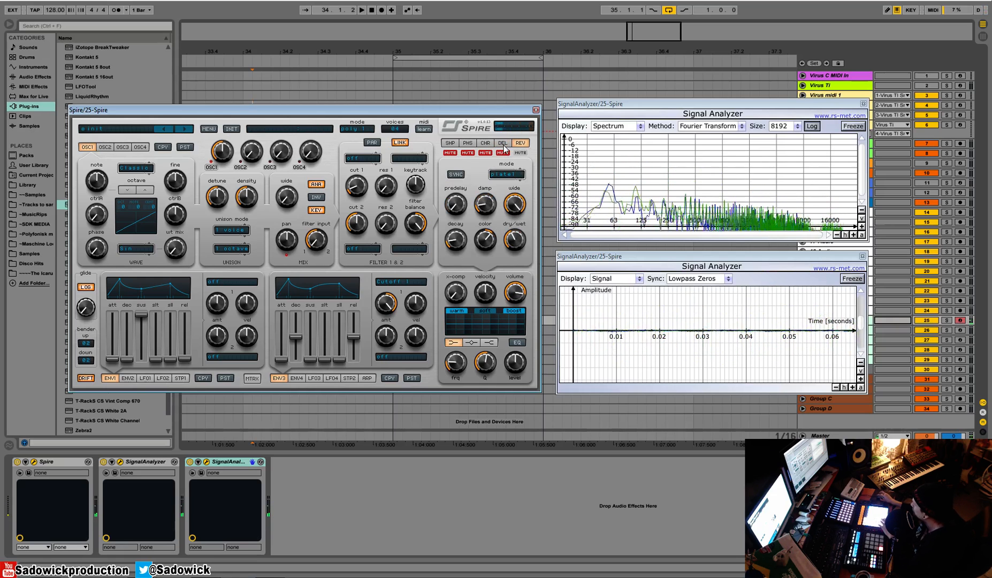
Try the reverb's plate2 mode and return to plate1.
{"action": "left_click", "coordinate": [506, 174]}
{"action": "left_click", "coordinate": [511, 191]}
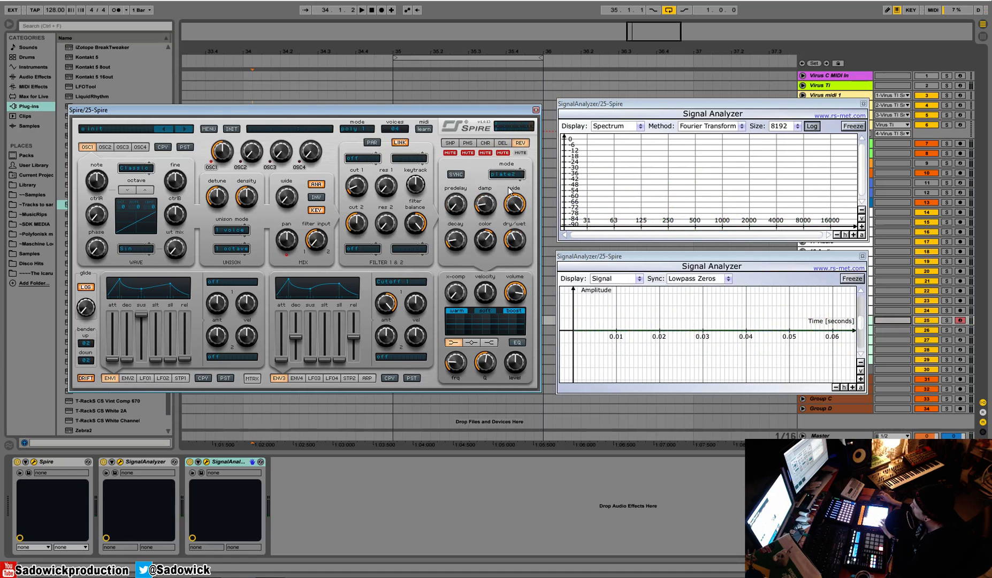
{"action": "left_click", "coordinate": [506, 174]}
{"action": "left_click", "coordinate": [503, 183]}
Enable tempo sync for the reverb and adjust its predelay and damping.
{"action": "left_click", "coordinate": [456, 174]}
{"action": "left_click_drag", "start_coordinate": [455, 203], "coordinate": [457, 196]}
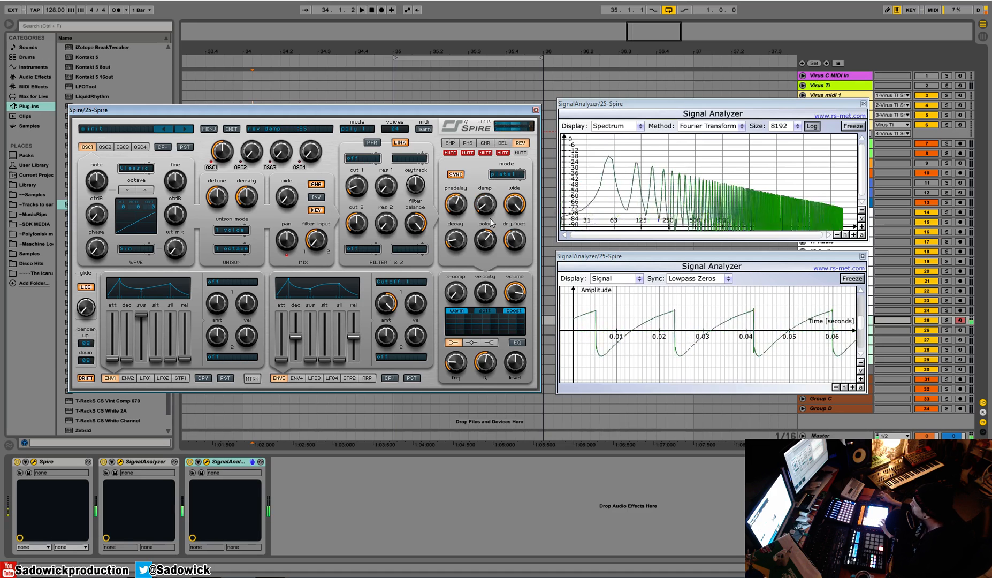
{"action": "left_click_drag", "start_coordinate": [456, 206], "coordinate": [456, 220]}
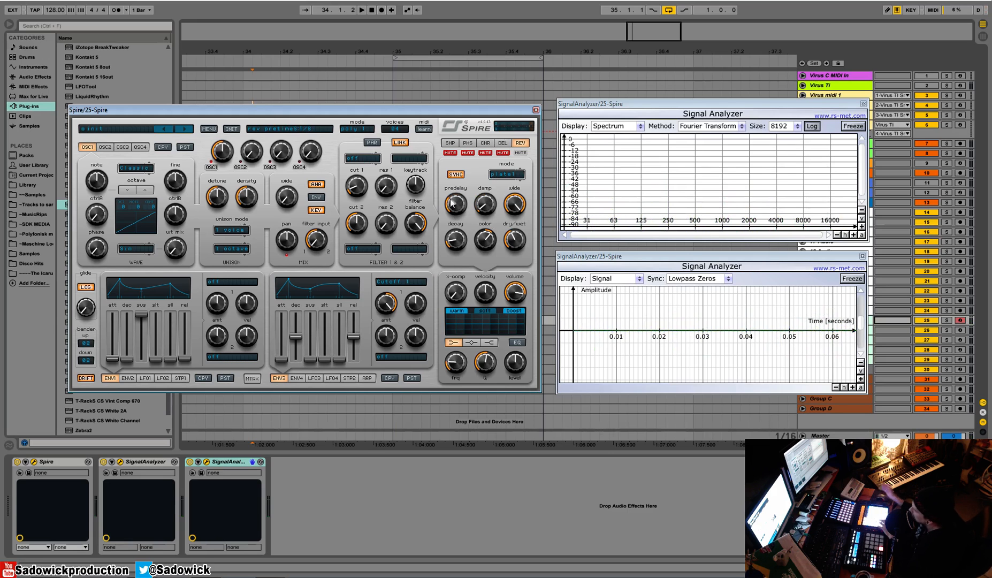
{"action": "left_click", "coordinate": [455, 175]}
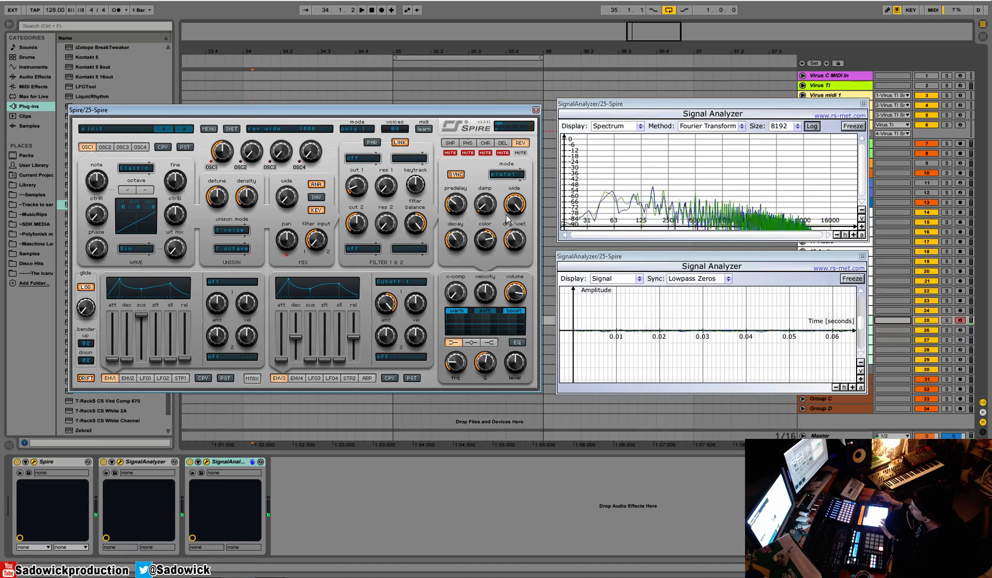
Select another plate mode for the reverb and sweep its color and damping controls.
{"action": "left_click", "coordinate": [506, 174]}
{"action": "left_click", "coordinate": [511, 203]}
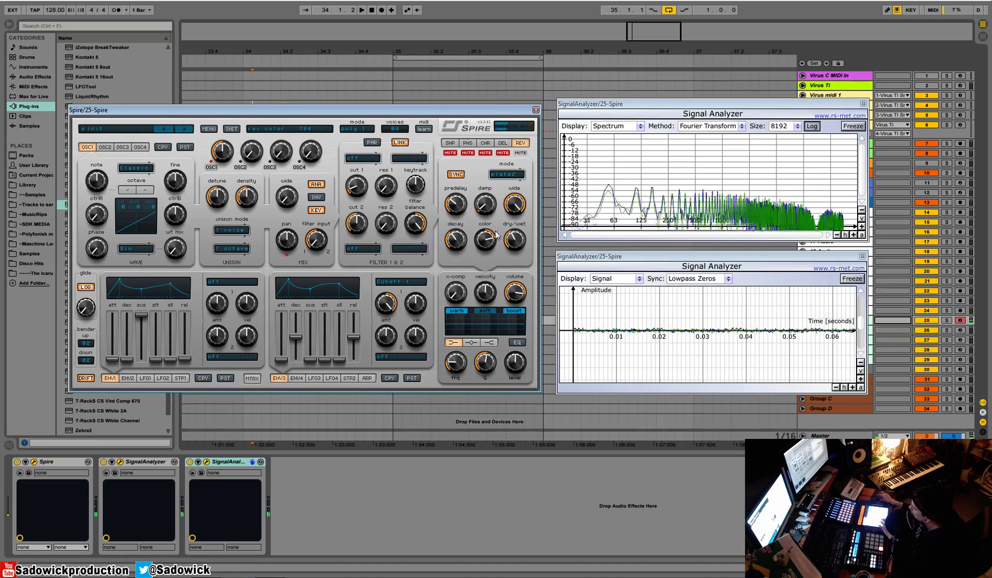
{"action": "left_click_drag", "start_coordinate": [488, 247], "coordinate": [498, 190]}
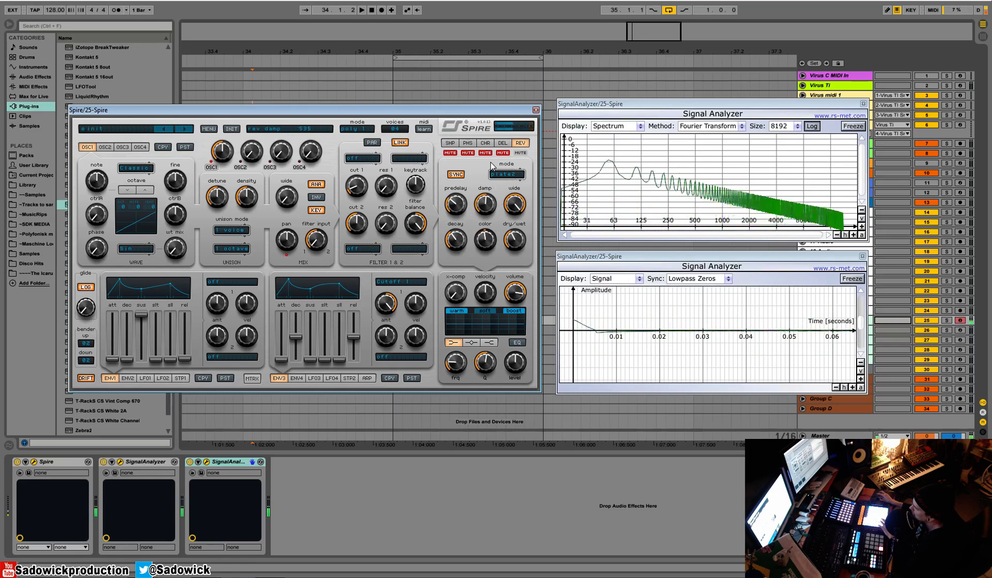
{"action": "left_click_drag", "start_coordinate": [486, 206], "coordinate": [492, 188]}
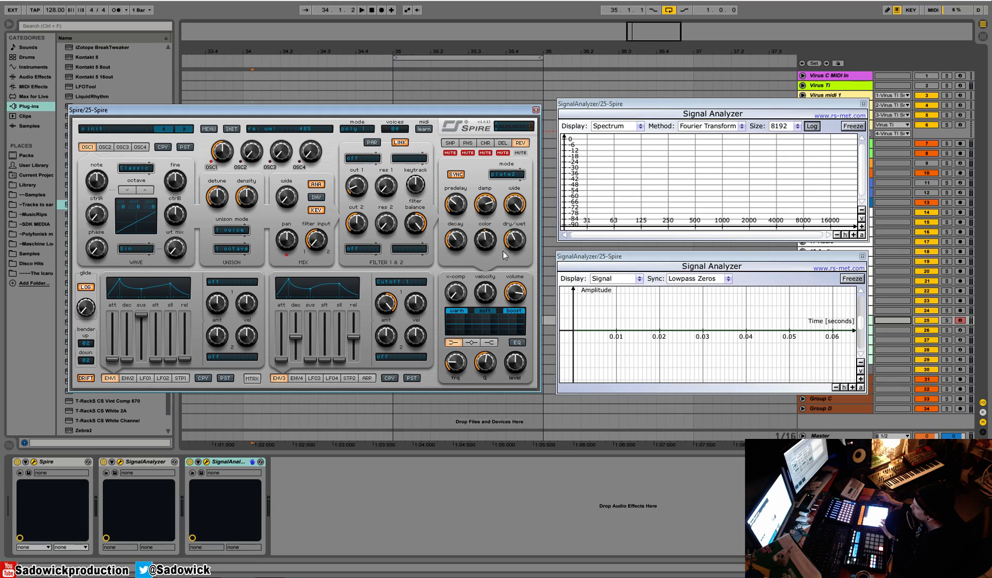
Unmute the delay and set its dry/wet mix to about 213.
{"action": "left_click", "coordinate": [503, 152]}
{"action": "left_click", "coordinate": [503, 143]}
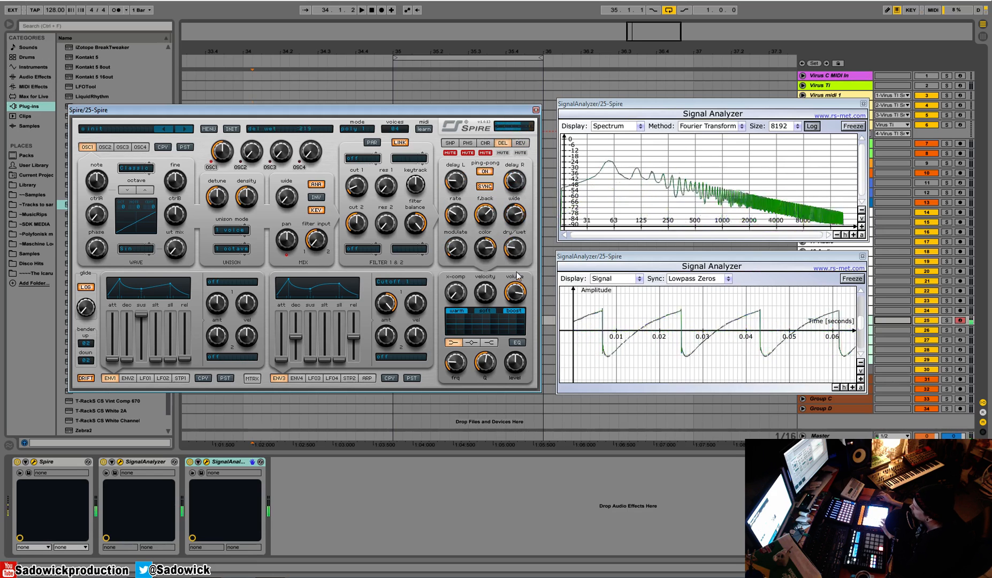
Set the unison mode to 3 voices.
{"action": "left_click", "coordinate": [231, 230]}
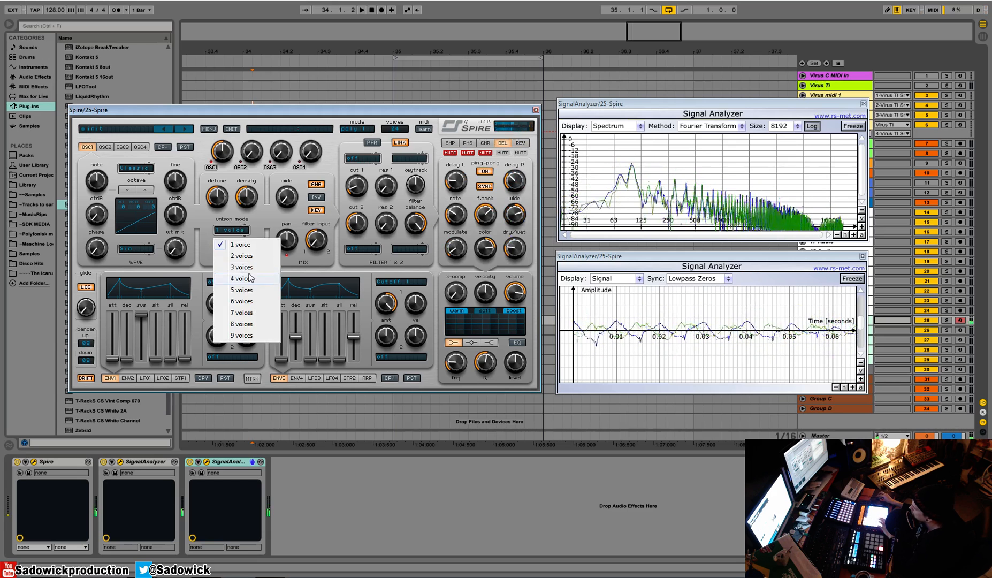
{"action": "left_click", "coordinate": [246, 267]}
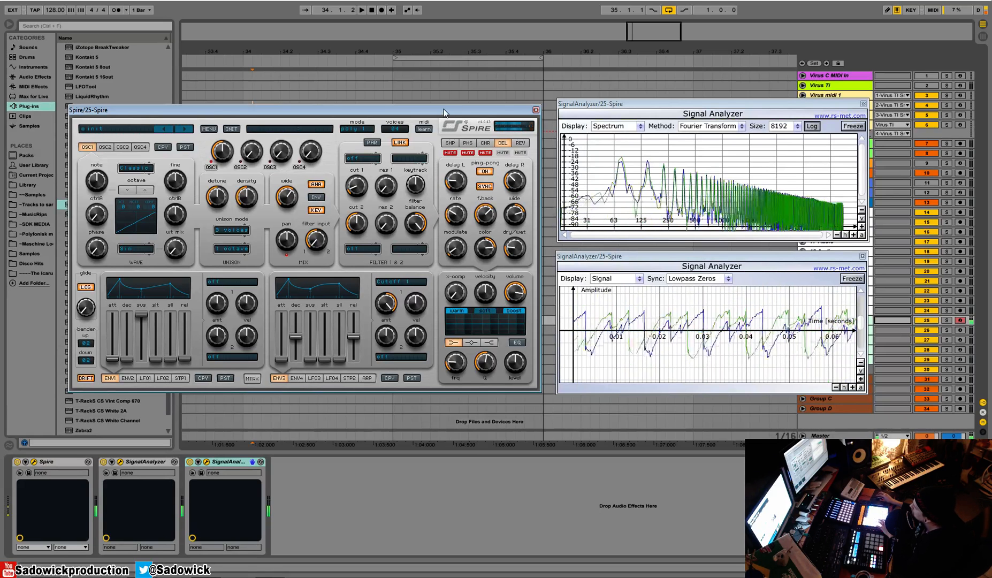
Reset the synth patch to its init state.
{"action": "left_click", "coordinate": [209, 128]}
{"action": "left_click", "coordinate": [231, 129]}
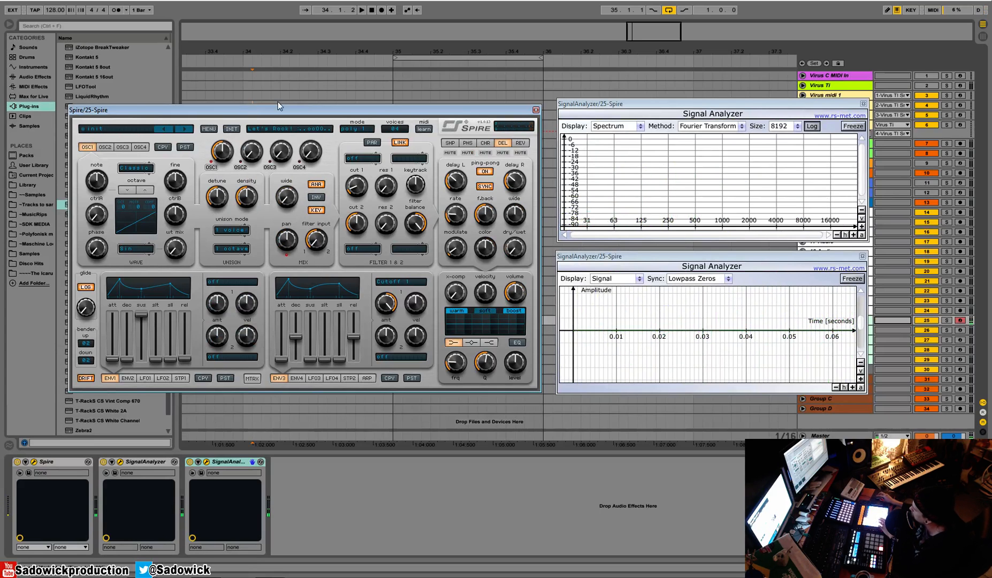
Try the master volume control and raise the x-comp compression amount slightly.
{"action": "left_click", "coordinate": [517, 284]}
{"action": "left_click_drag", "start_coordinate": [460, 297], "coordinate": [462, 276]}
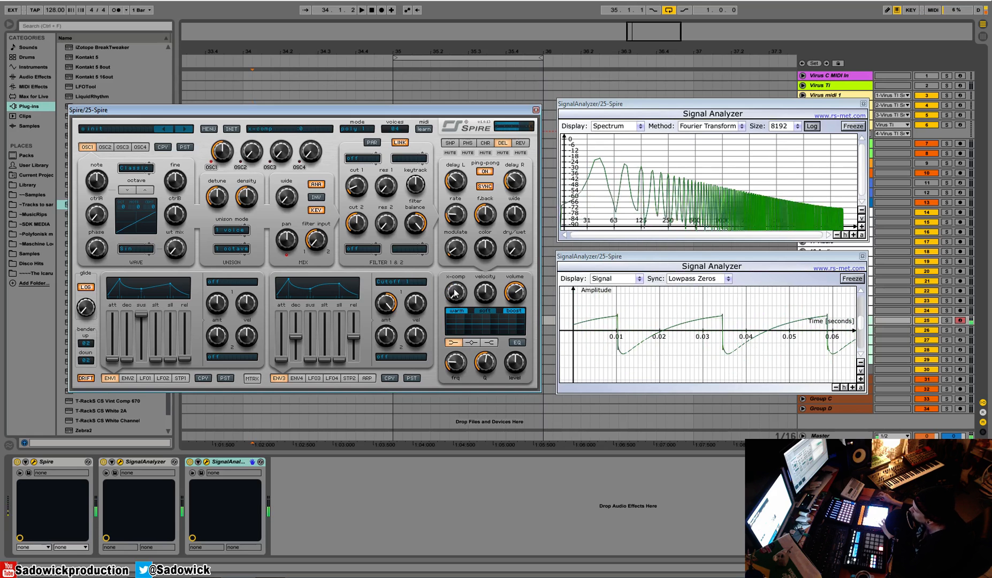
{"action": "left_click_drag", "start_coordinate": [456, 292], "coordinate": [457, 282]}
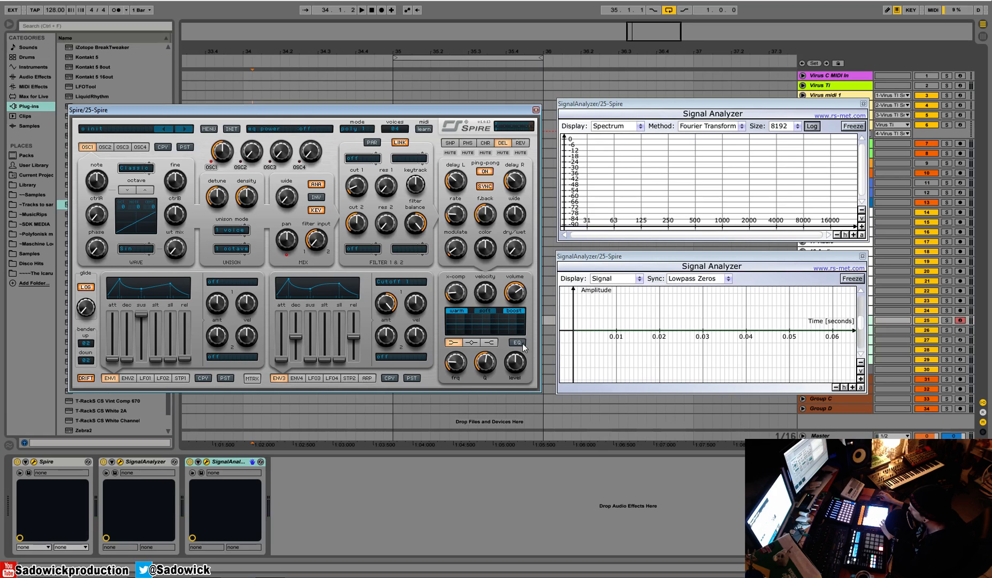
Enable the EQ, boost its mid band's level, and adjust the low band's level and Q.
{"action": "left_click", "coordinate": [477, 343]}
{"action": "left_click_drag", "start_coordinate": [510, 368], "coordinate": [510, 348]}
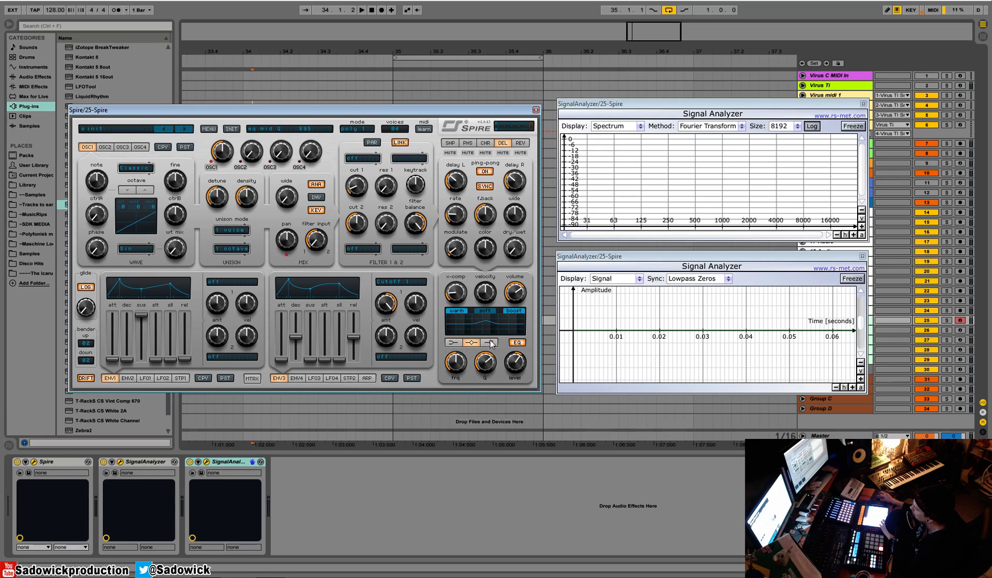
{"action": "left_click", "coordinate": [453, 342]}
{"action": "left_click_drag", "start_coordinate": [507, 360], "coordinate": [528, 328]}
{"action": "left_click", "coordinate": [472, 343]}
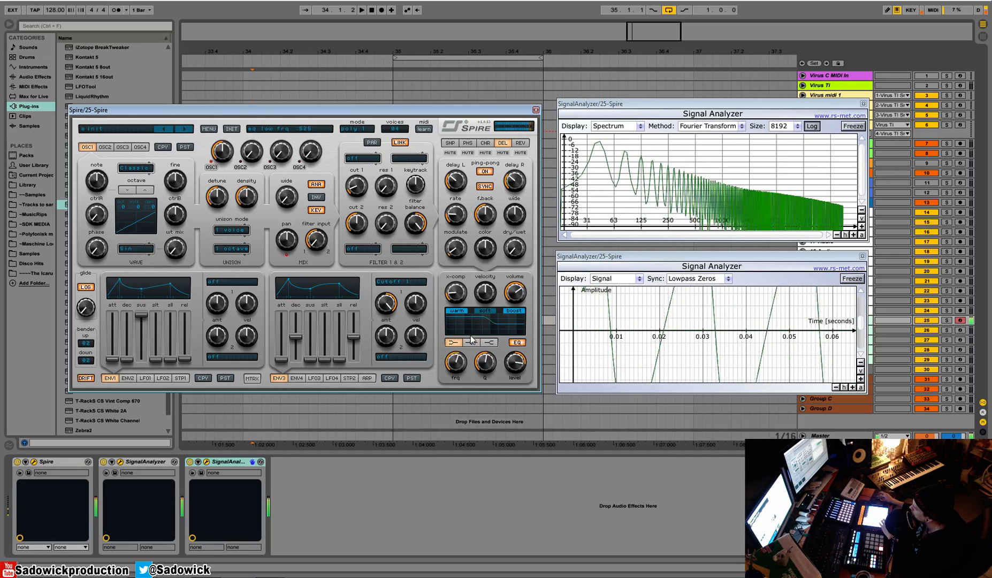
{"action": "left_click_drag", "start_coordinate": [485, 370], "coordinate": [509, 321]}
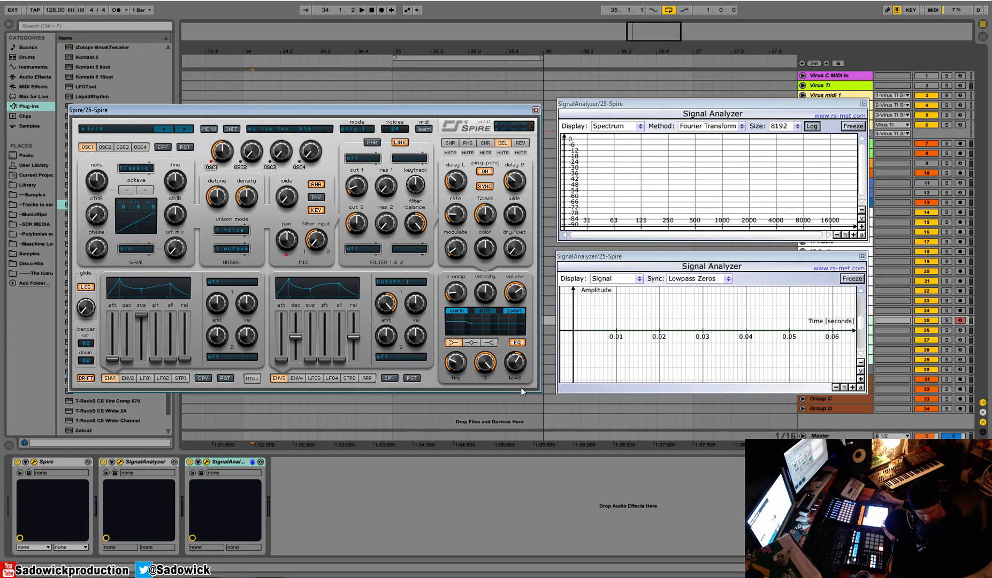
Lower the EQ mid band's level and adjust the high band's frequency and level.
{"action": "left_click", "coordinate": [473, 343]}
{"action": "mouse_move", "coordinate": [514, 365]}
{"action": "left_mouse_down"}
{"action": "mouse_move", "coordinate": [530, 348]}
{"action": "mouse_move", "coordinate": [520, 375]}
{"action": "left_mouse_up"}
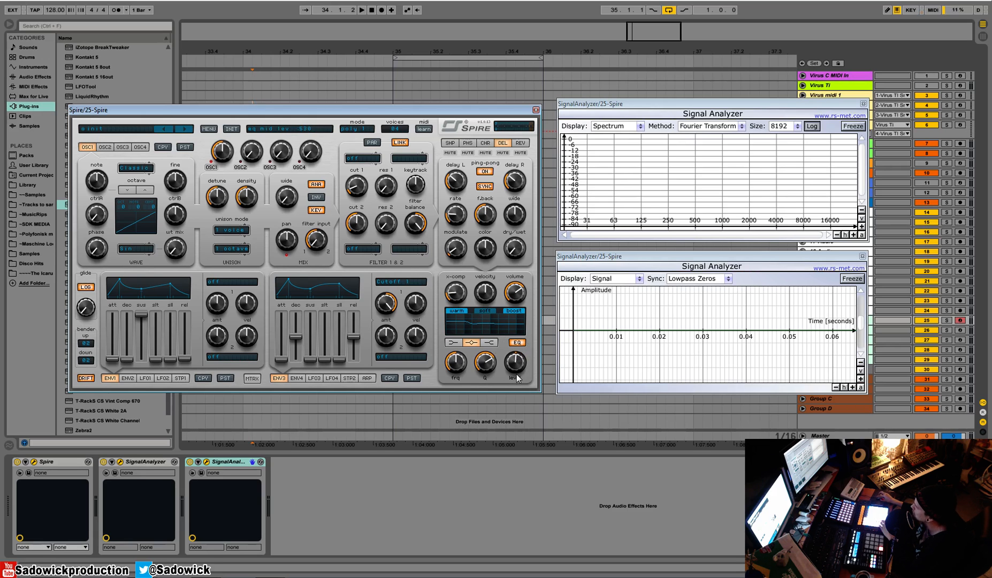
{"action": "left_click", "coordinate": [491, 342]}
{"action": "left_click_drag", "start_coordinate": [516, 335], "coordinate": [453, 358]}
{"action": "left_click_drag", "start_coordinate": [517, 365], "coordinate": [518, 341]}
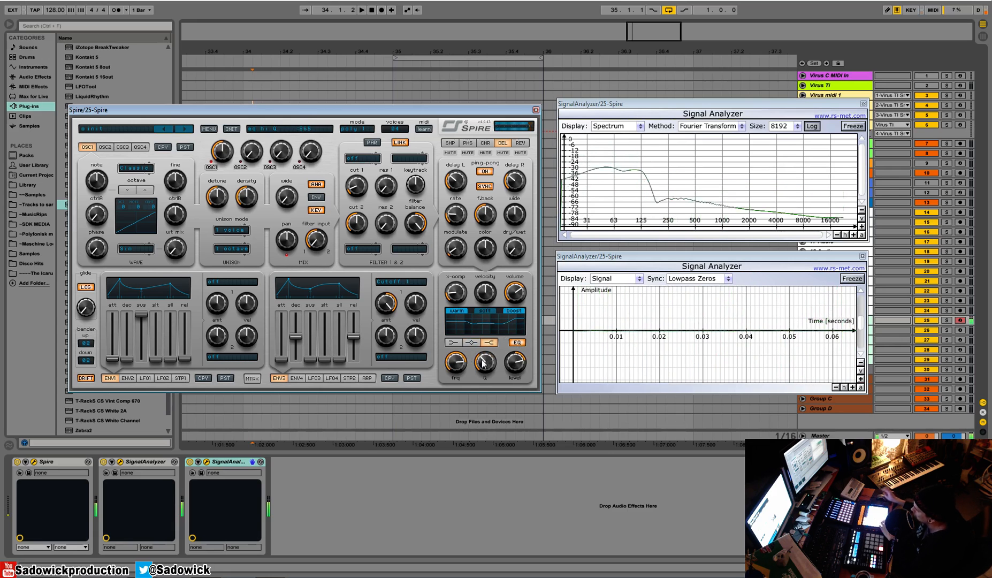
Widen the signal analyzer's amplitude range and sweep oscillator 1's wt mix up and back to 0.
{"action": "left_click", "coordinate": [861, 362]}
{"action": "left_click", "coordinate": [860, 363]}
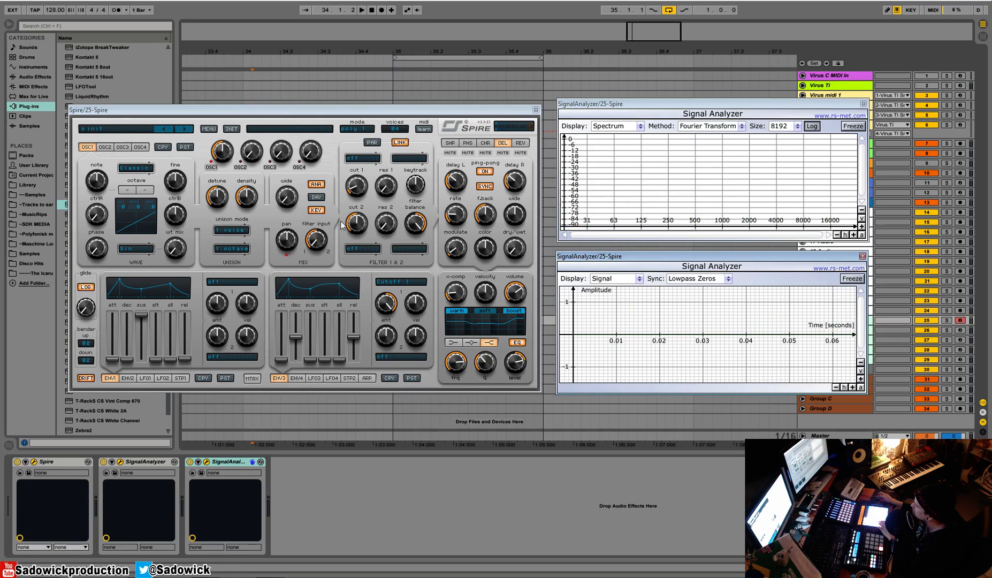
{"action": "left_click_drag", "start_coordinate": [175, 249], "coordinate": [180, 90]}
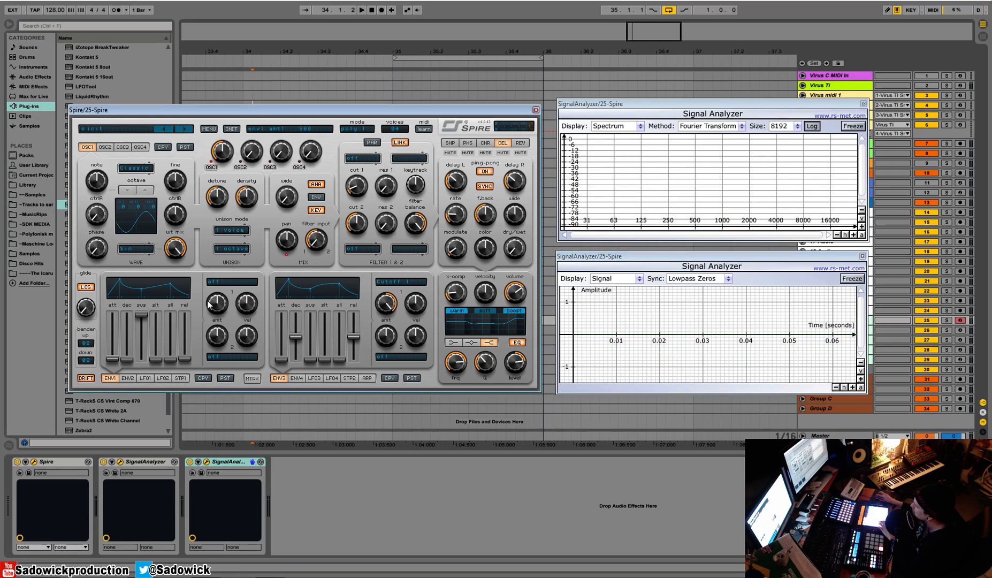
{"action": "left_click_drag", "start_coordinate": [175, 248], "coordinate": [219, 434]}
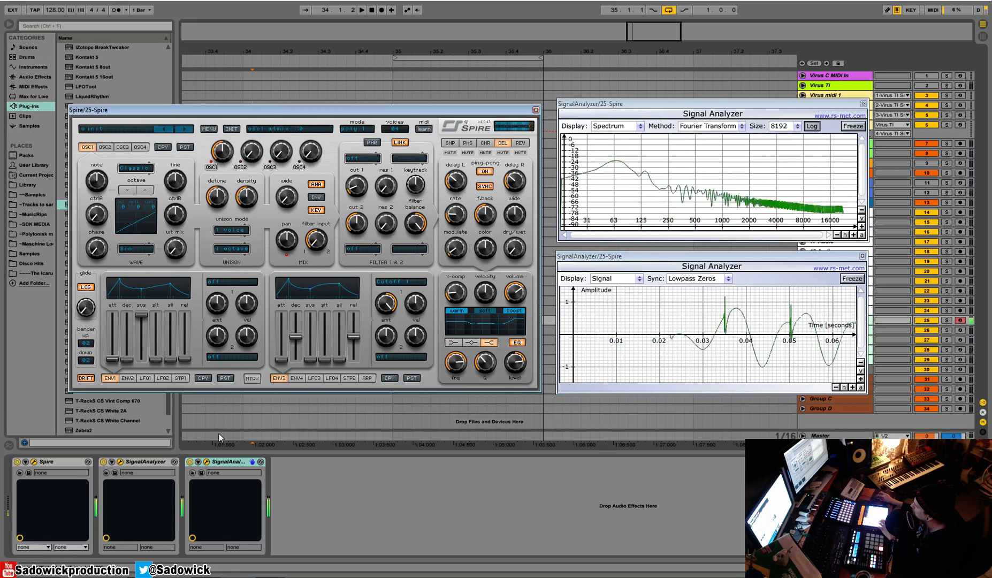